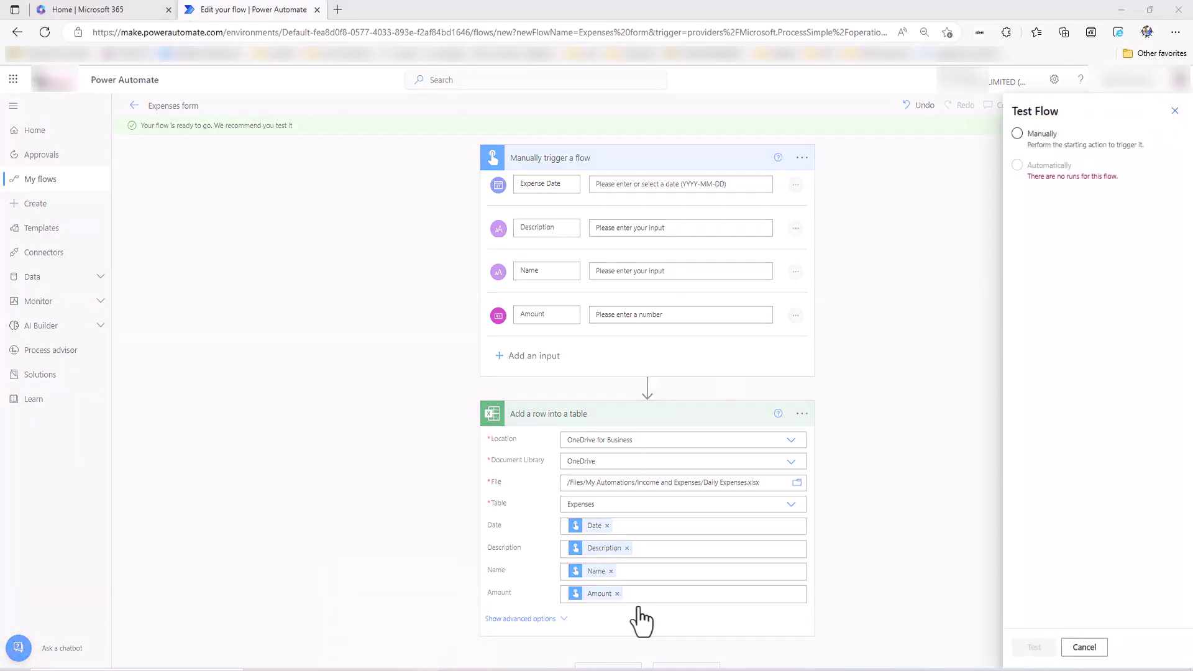
Step: Start a manual test run of the Expenses form flow
left_click(1018, 135)
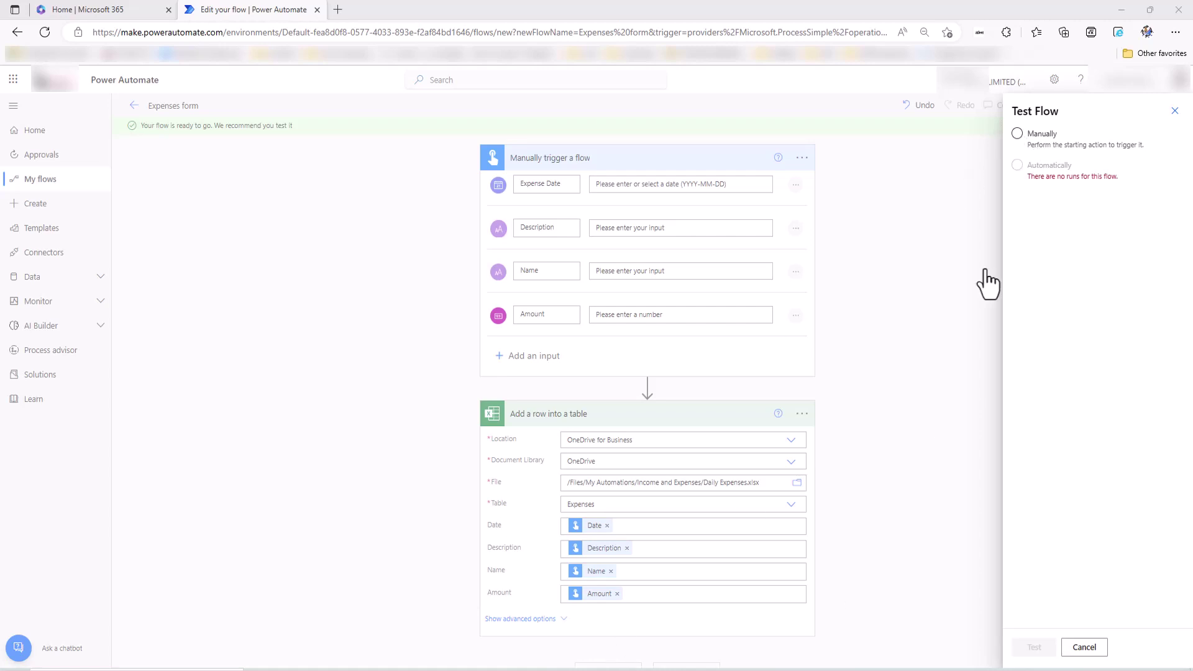
left_click(1017, 135)
left_click(1033, 649)
left_click(1164, 280)
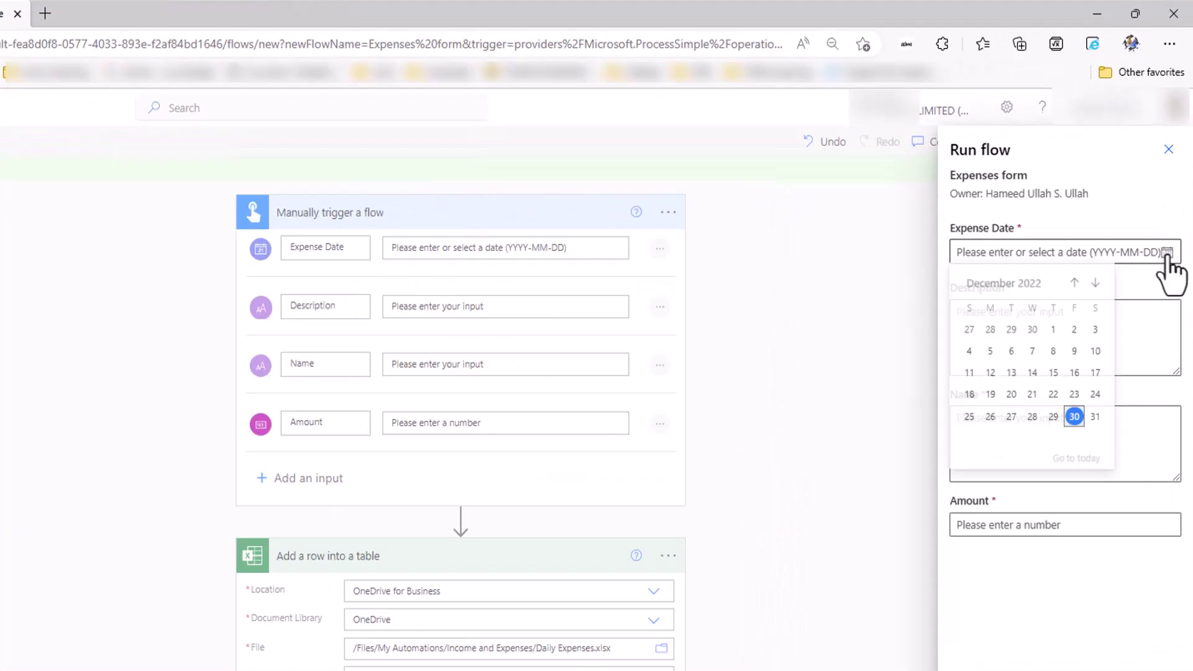
Step: Submit a Mobile Recharge expense of 50 dated the 28th, then save the workbook
left_click(1081, 437)
left_click(1001, 413)
type("Mobile Recharge")
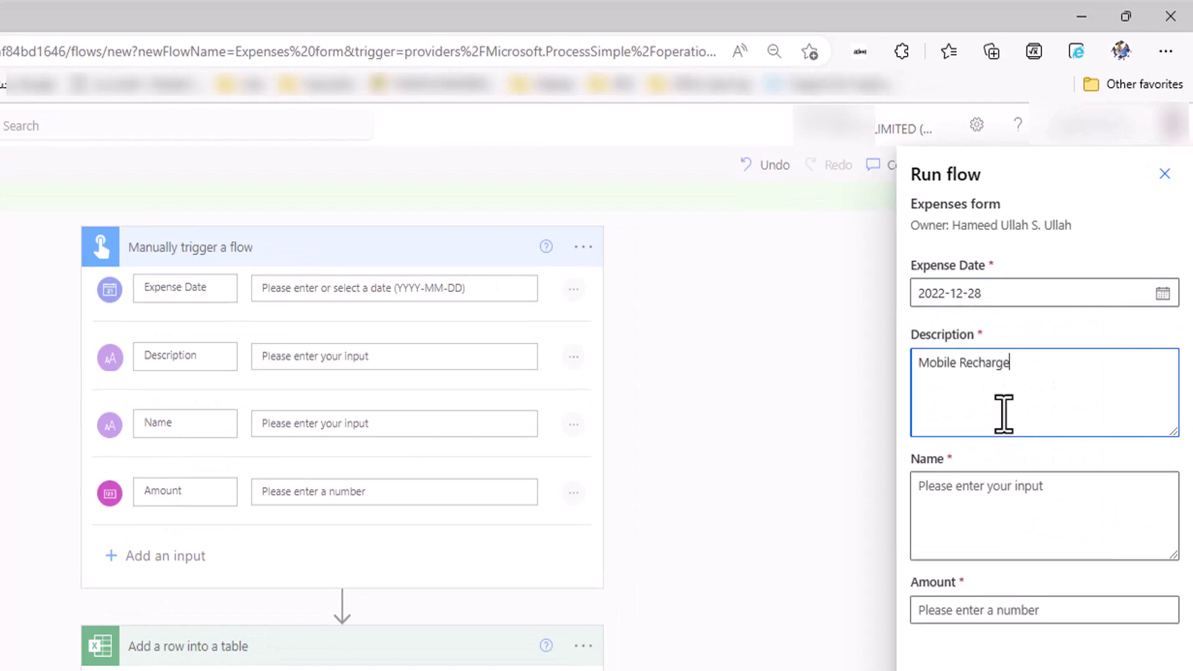
left_click(1019, 519)
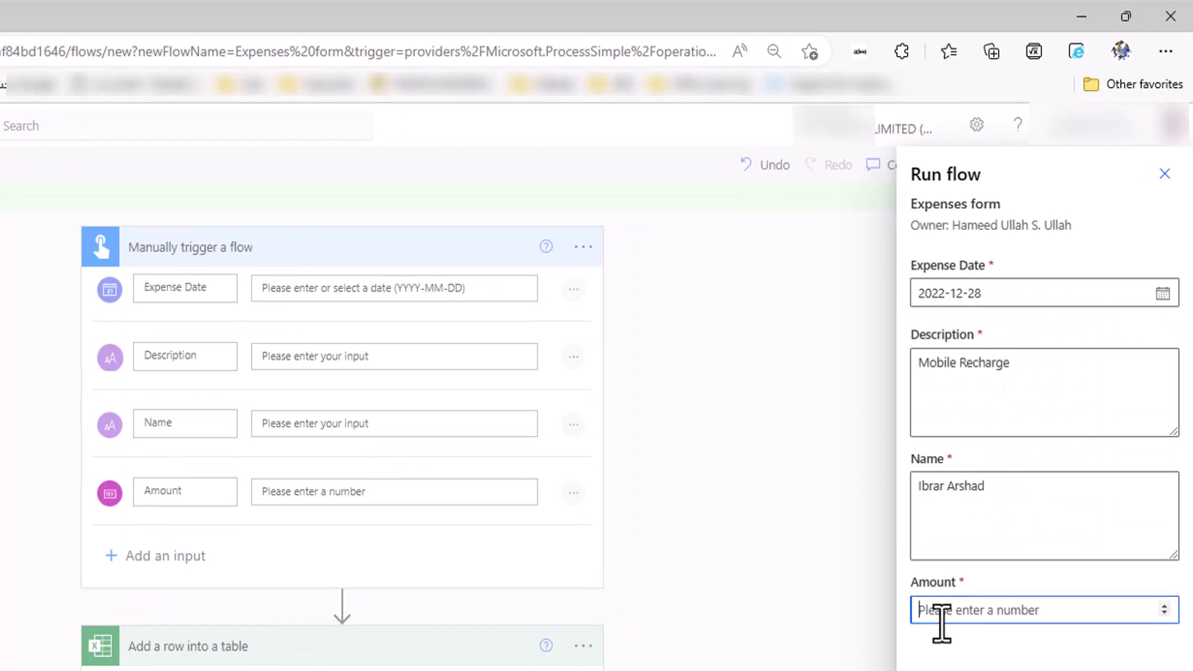
left_click(941, 621)
type("50")
left_click(955, 645)
left_click(955, 643)
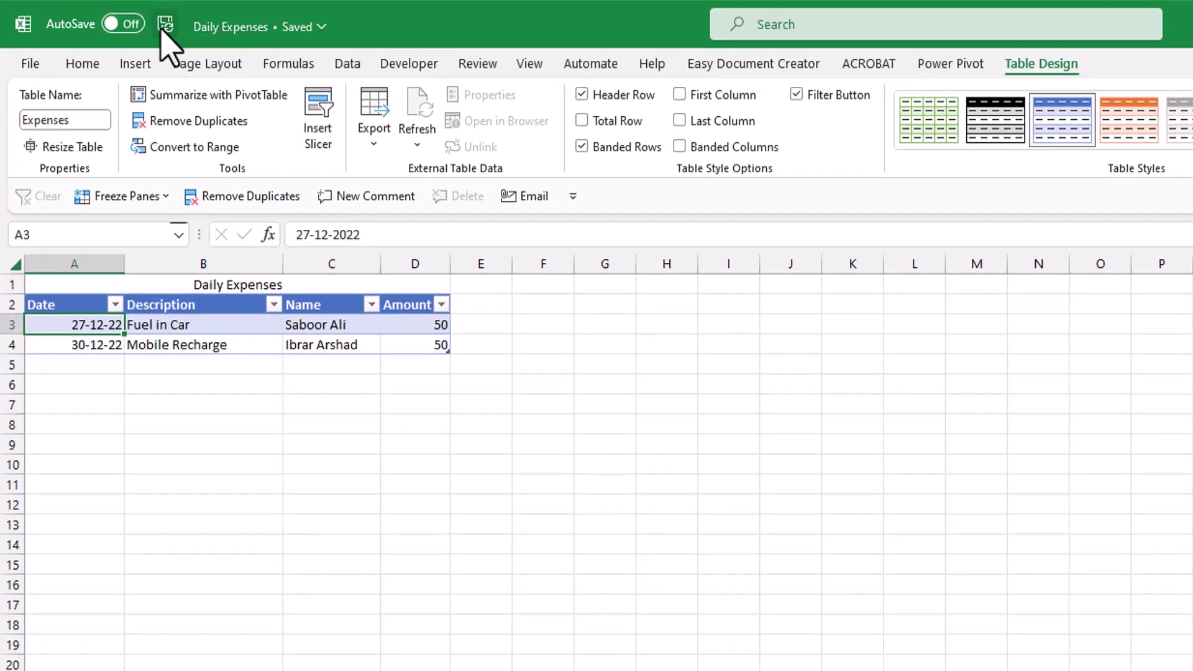
left_click(164, 23)
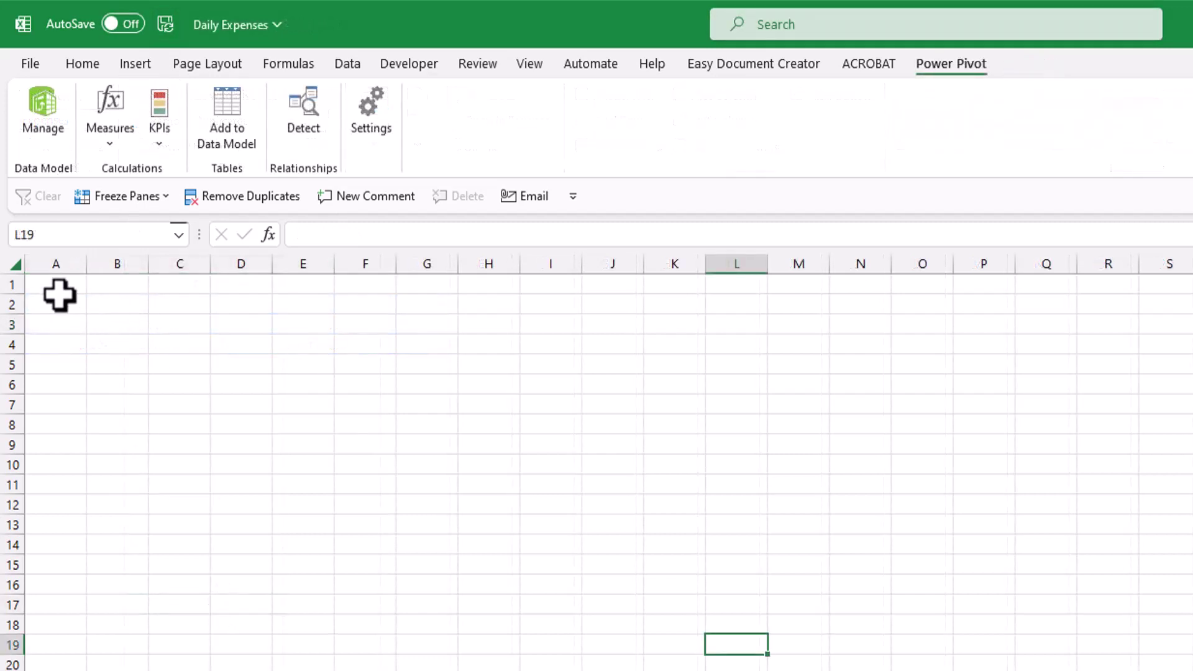
Step: Enter headings Date, Description, Name and Amount in A2:D2, widening column B
left_click(59, 301)
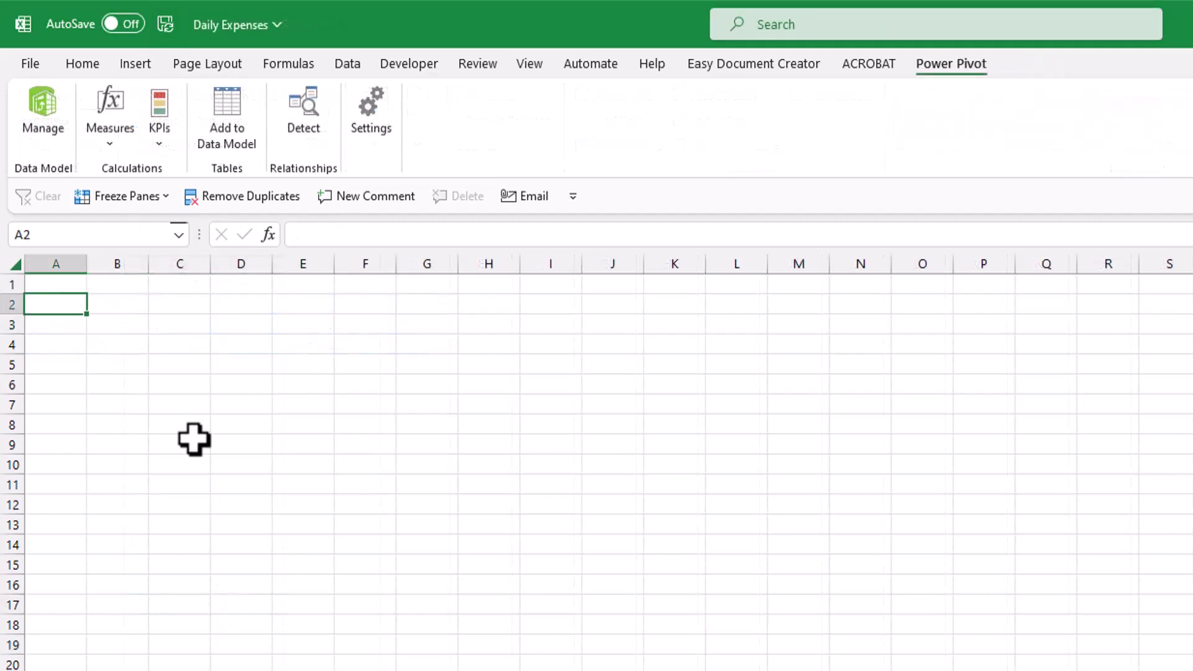
type("Date")
key("Tab")
type("De")
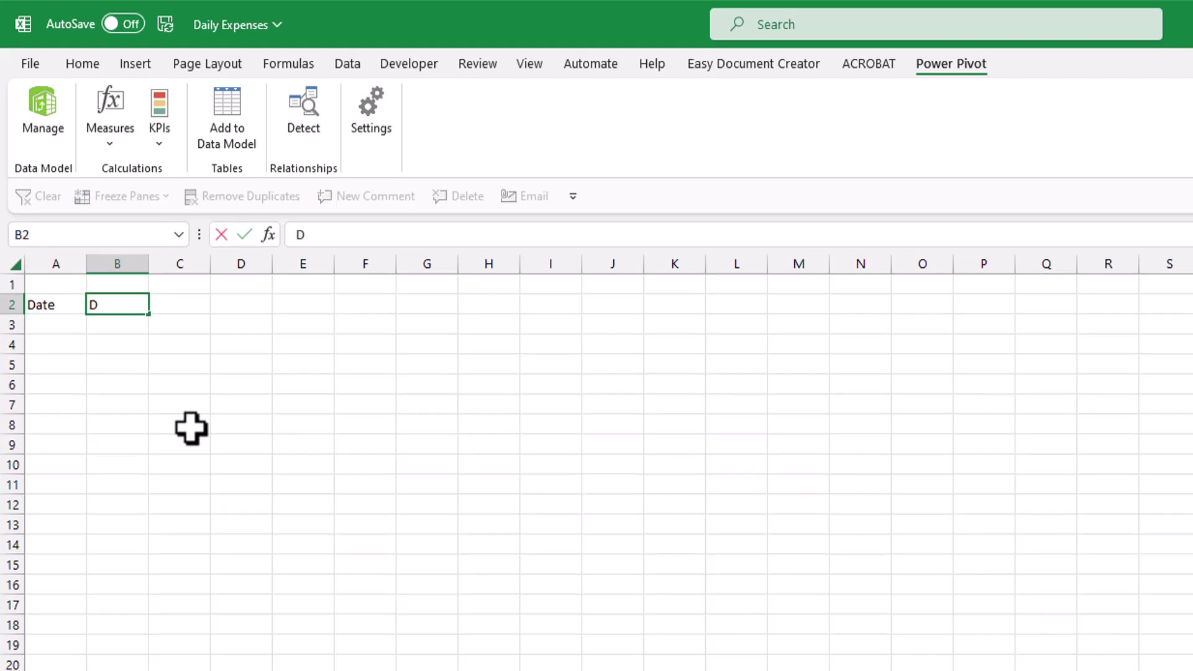
type("scription")
key("Tab")
type("Name")
key("Tab")
type("Amount")
key("Tab")
double_click(148, 264)
Step: Title A1 'Daily Expenses' and center it across the table columns
left_click(72, 284)
type("Daily Expenses")
key("Tab")
left_click_drag(72, 284, 141, 285)
key("ctrl+1")
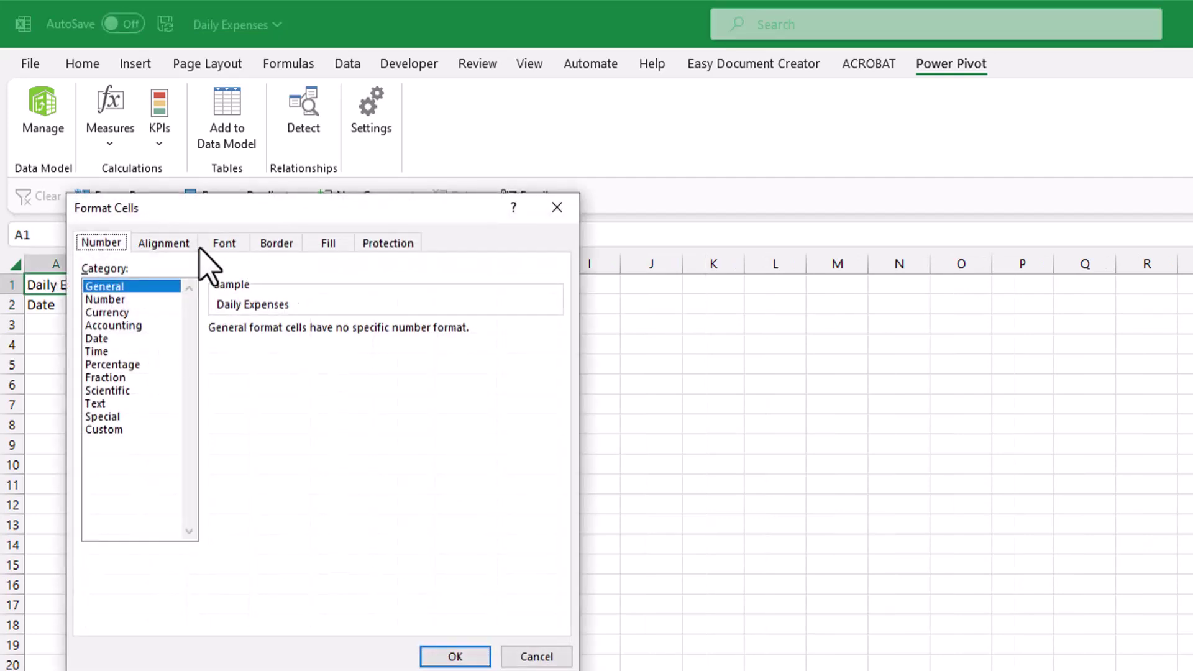
left_click(164, 242)
left_click(224, 308)
left_click(149, 402)
key("Return")
Step: Enter the first expense row in row 3: Fuel in Car, amount 50
key("Down")
key("Down")
type("27-12-20")
key("Tab")
type("Fuel")
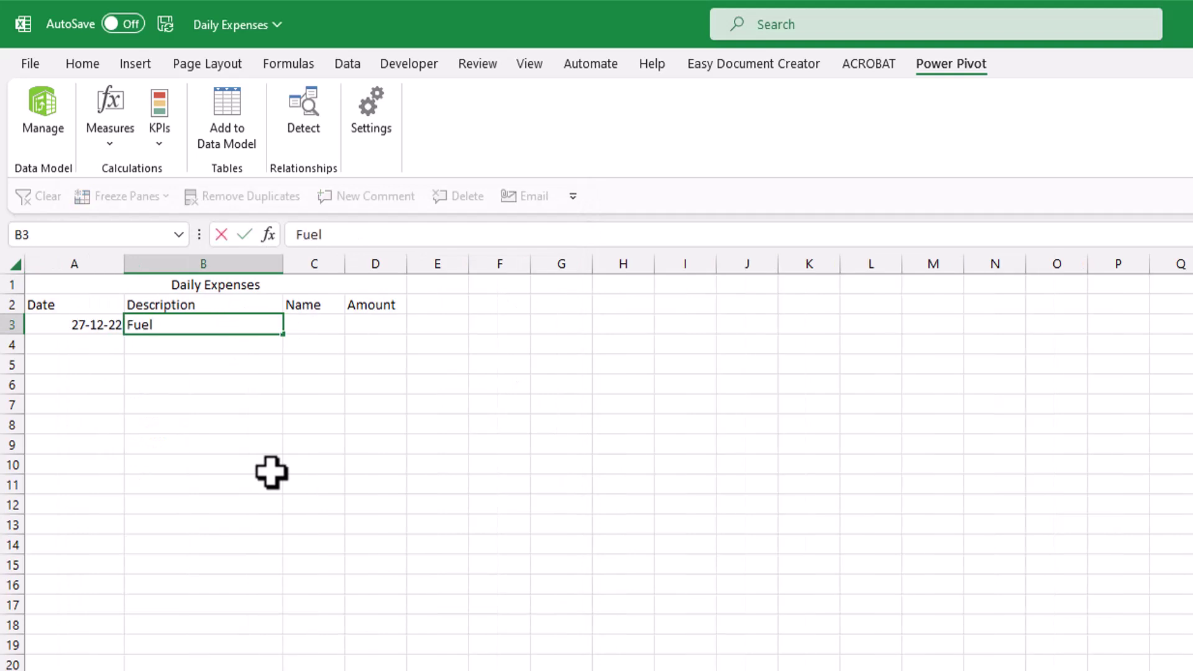
type(" in Car")
key("Tab")
key("Tab")
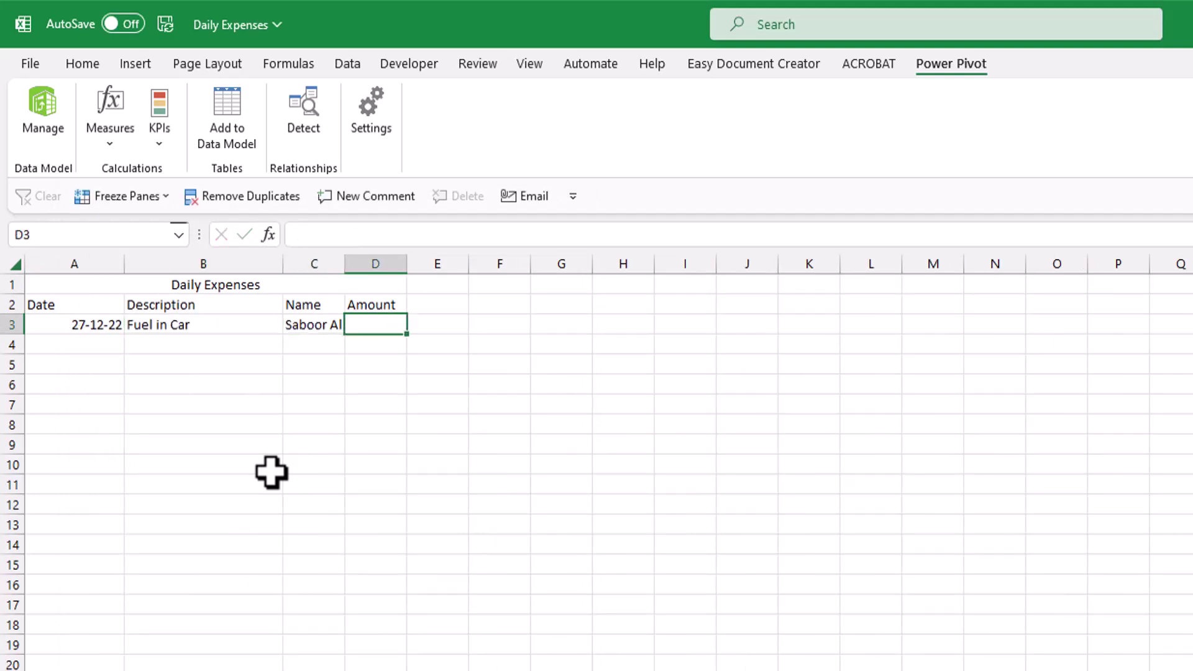
type("50")
key("Return")
left_click_drag(413, 304, 116, 313)
Step: Convert the heading and expense rows into a table with headers
key("ctrl+t")
left_click(233, 490)
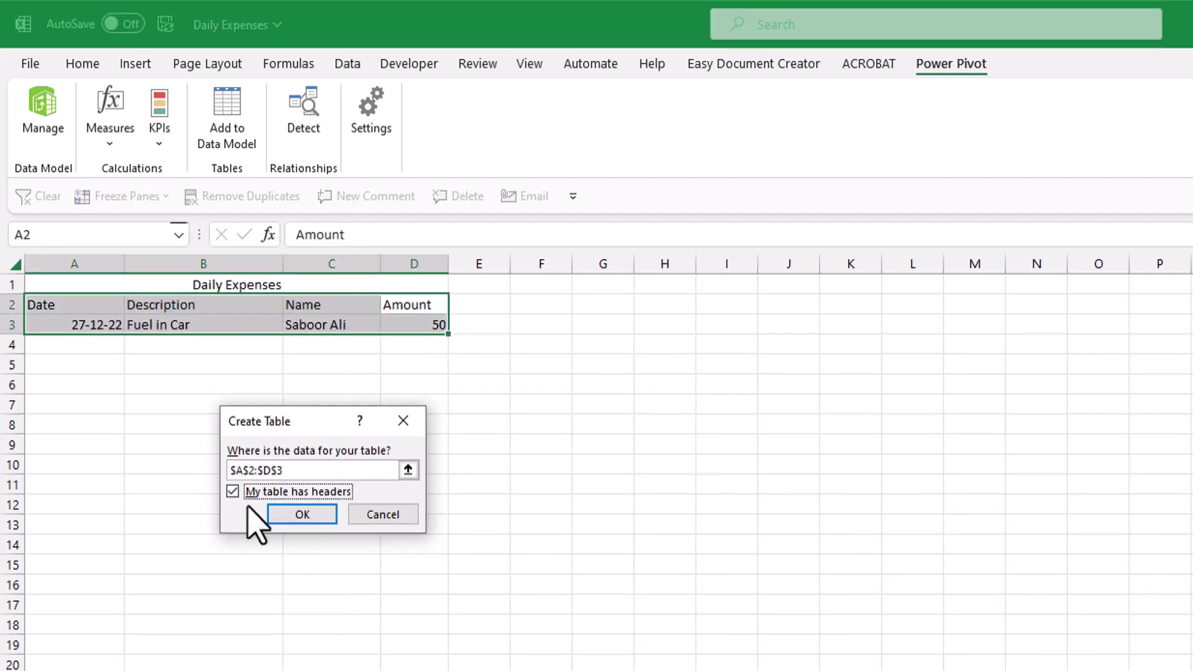
left_click(303, 513)
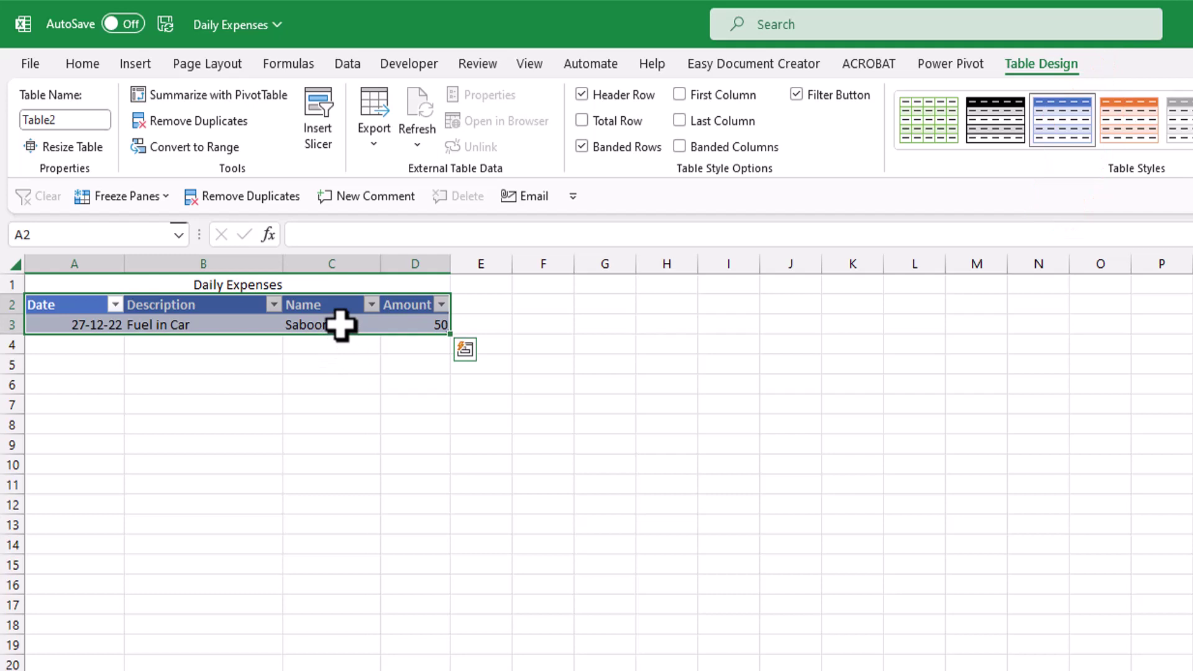
left_click(340, 324)
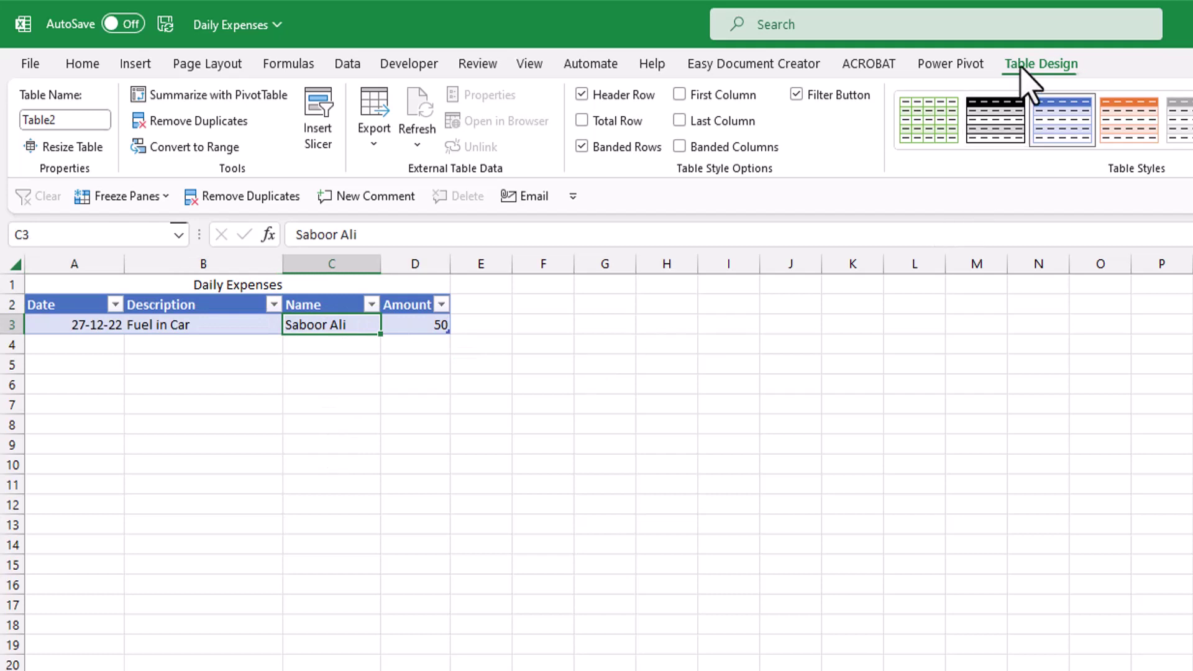
Step: Rename the table from Table2 to Expenses and save the workbook
left_click(80, 120)
left_click_drag(66, 120, 8, 121)
type("Expenses")
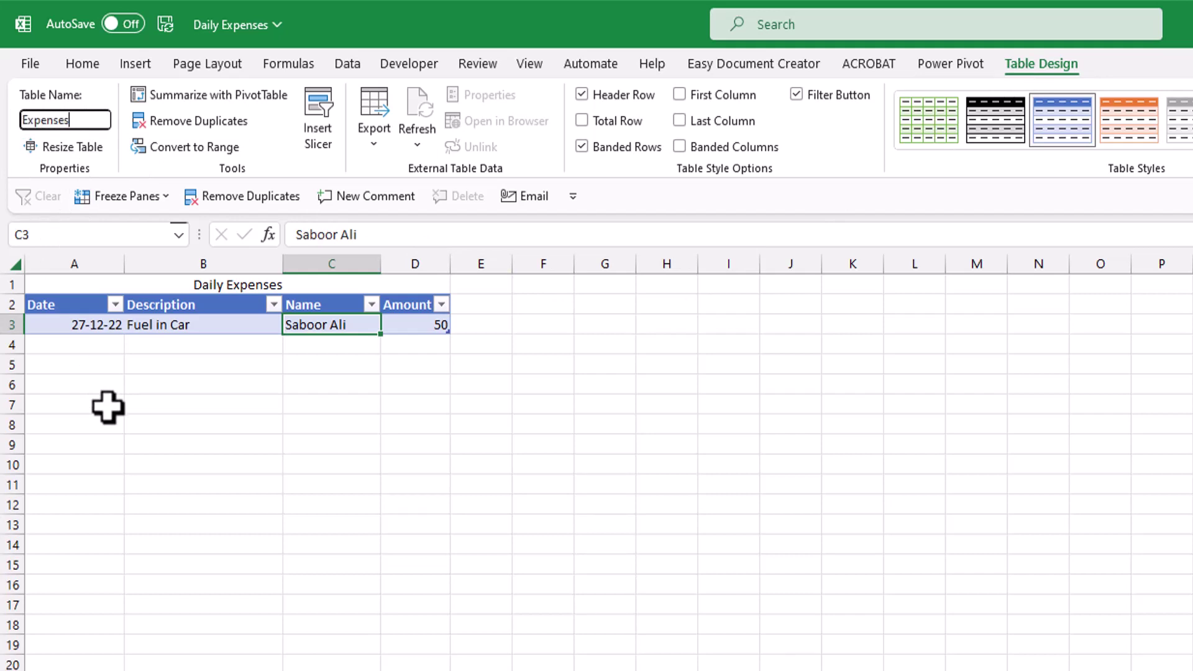
key("Return")
left_click(201, 328)
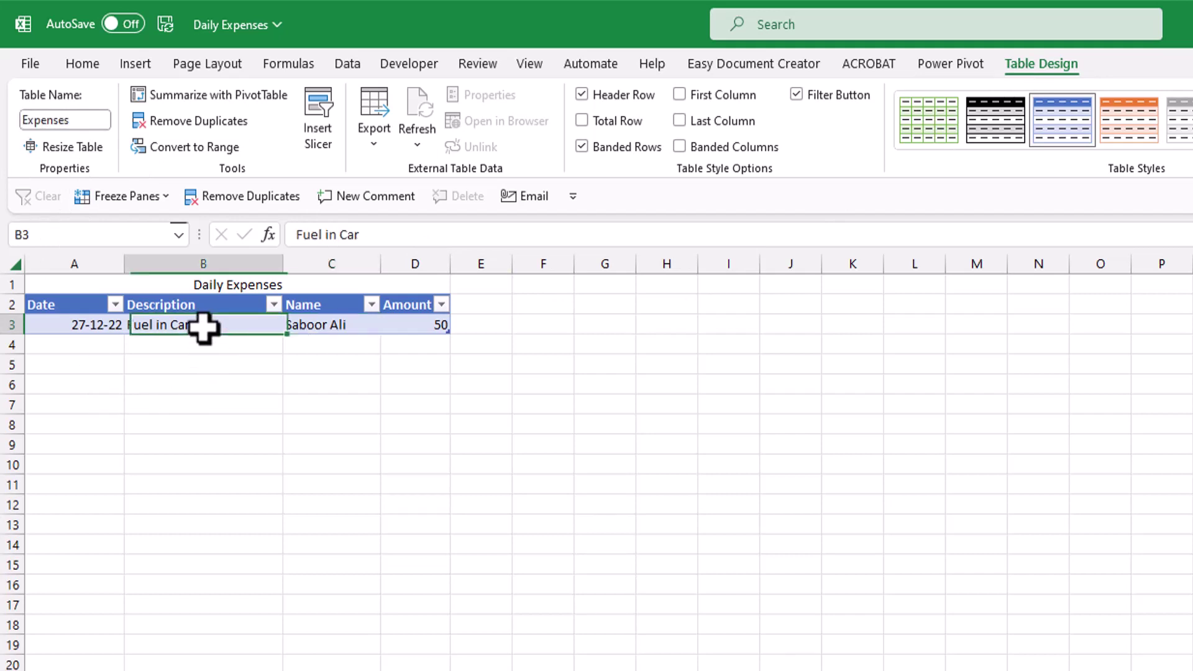
left_click(99, 326)
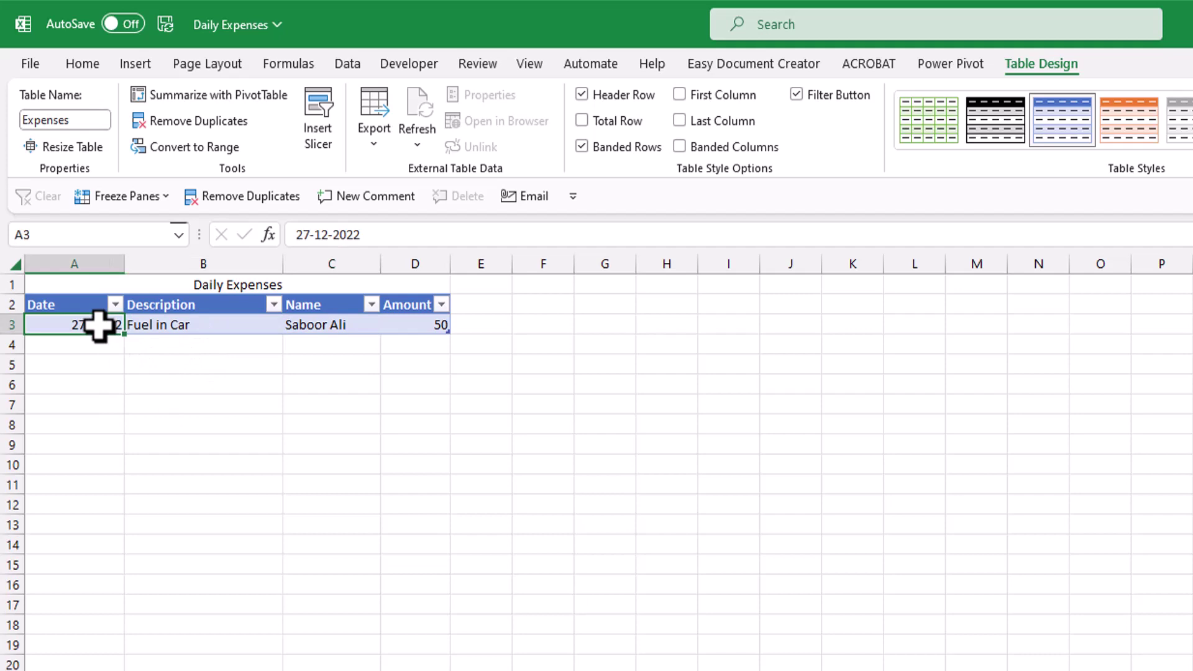
key("ctrl+s")
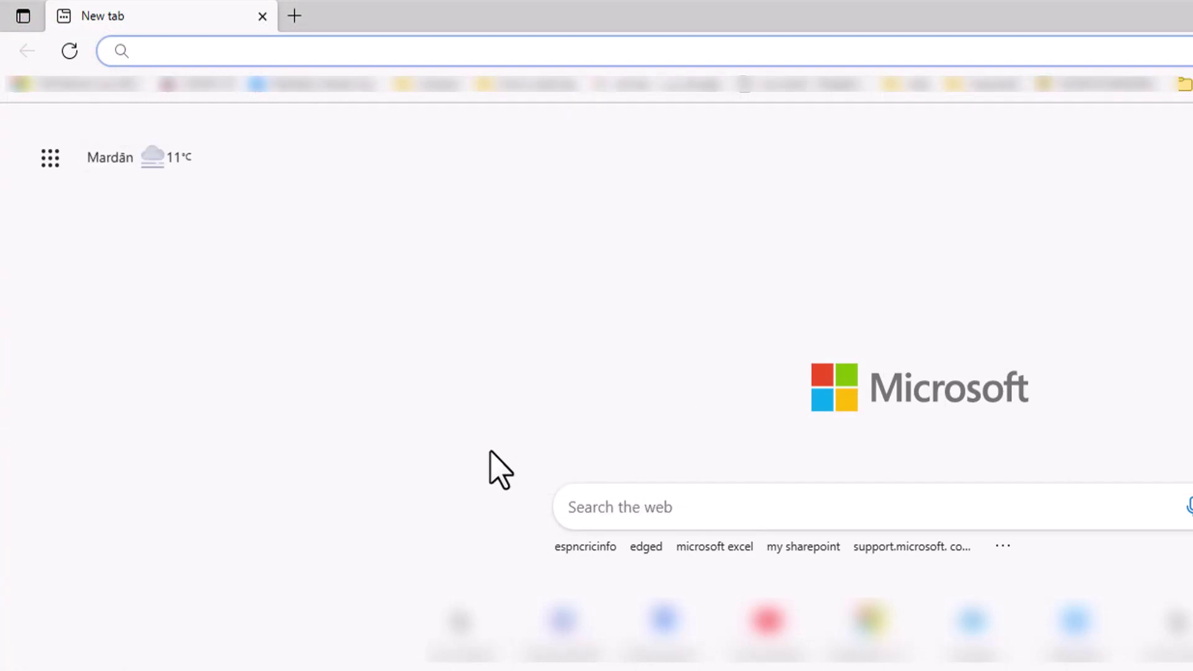
type("office.com")
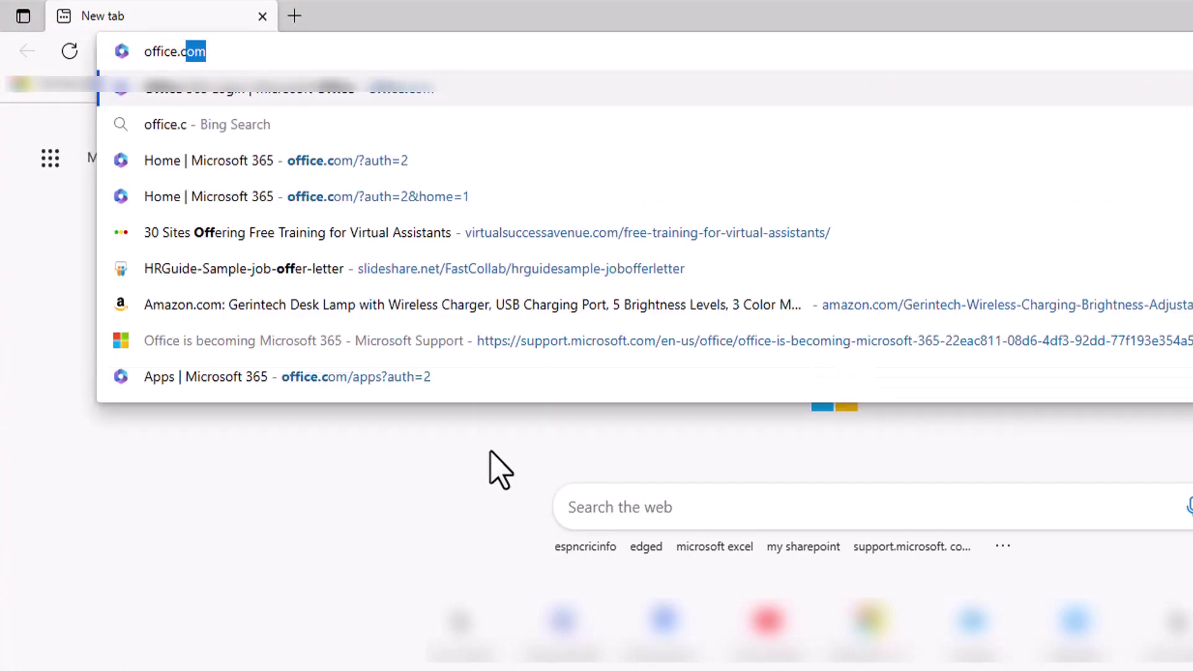
Step: Go to office.com and launch Power Automate from the All apps list
key("Return")
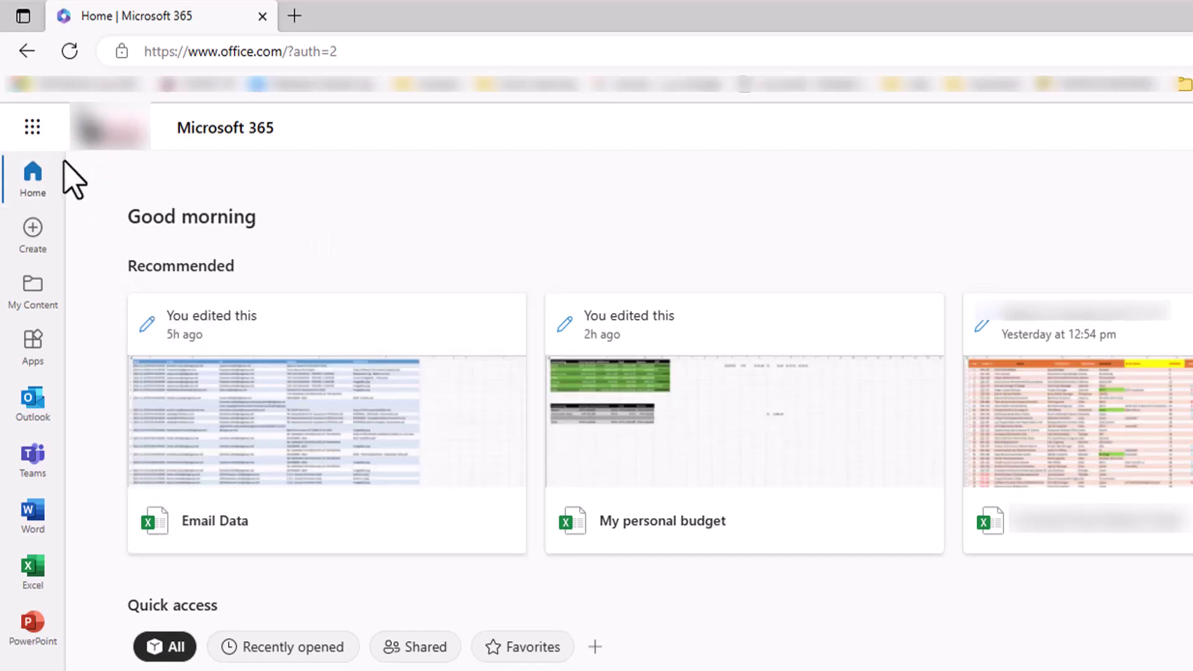
left_click(33, 138)
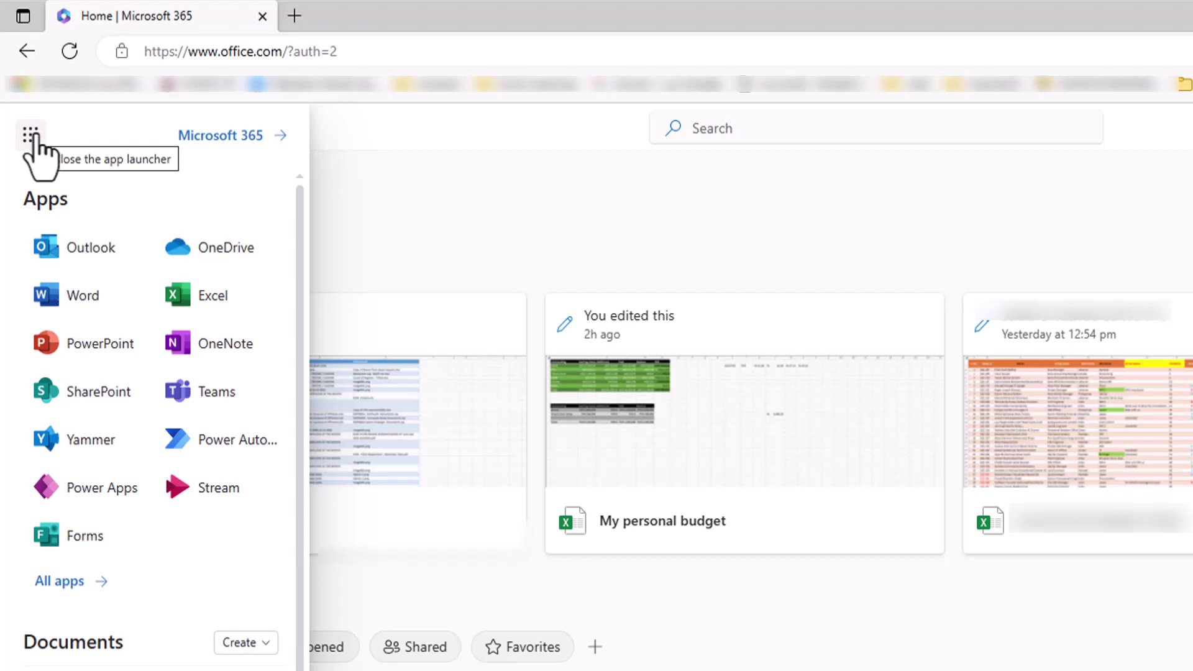
mouse_move(85, 343)
left_click(60, 582)
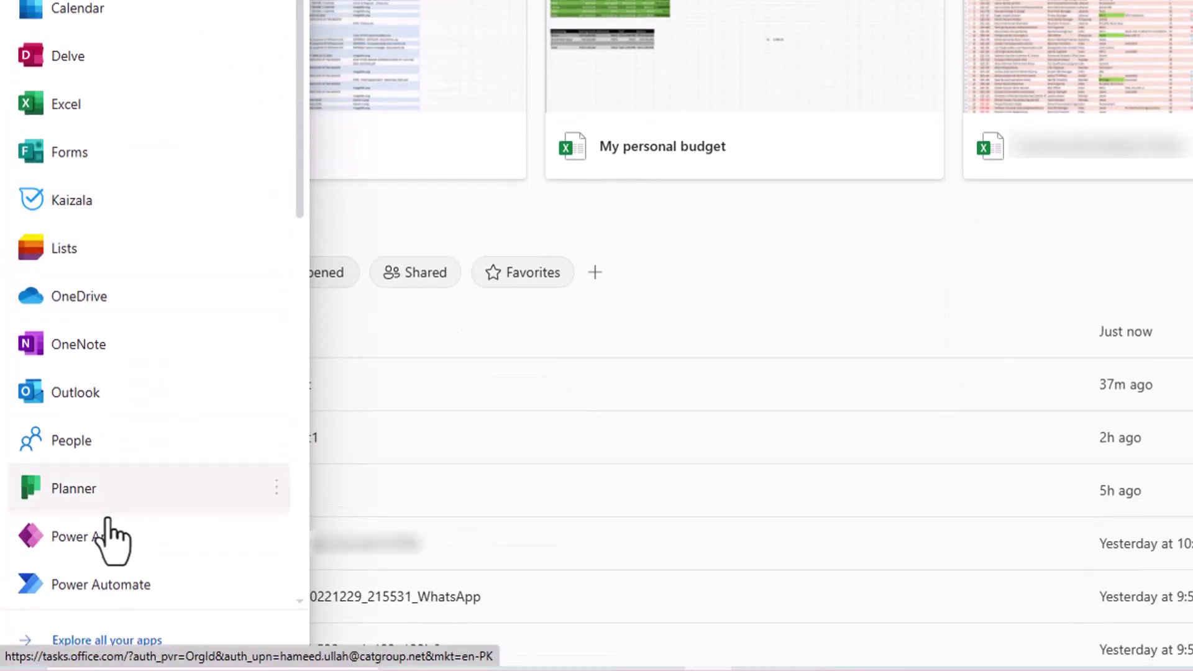
left_click(114, 587)
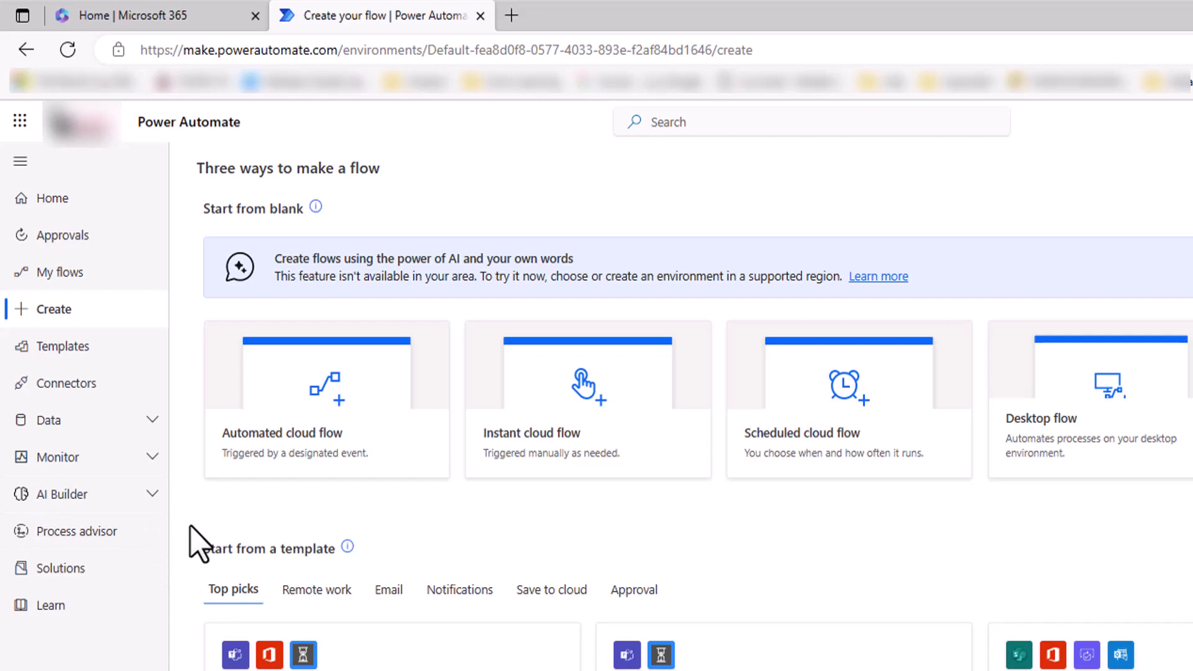
Step: Name the instant flow 'Expenses form' and give it the 'Manually trigger a flow' trigger
left_click(529, 440)
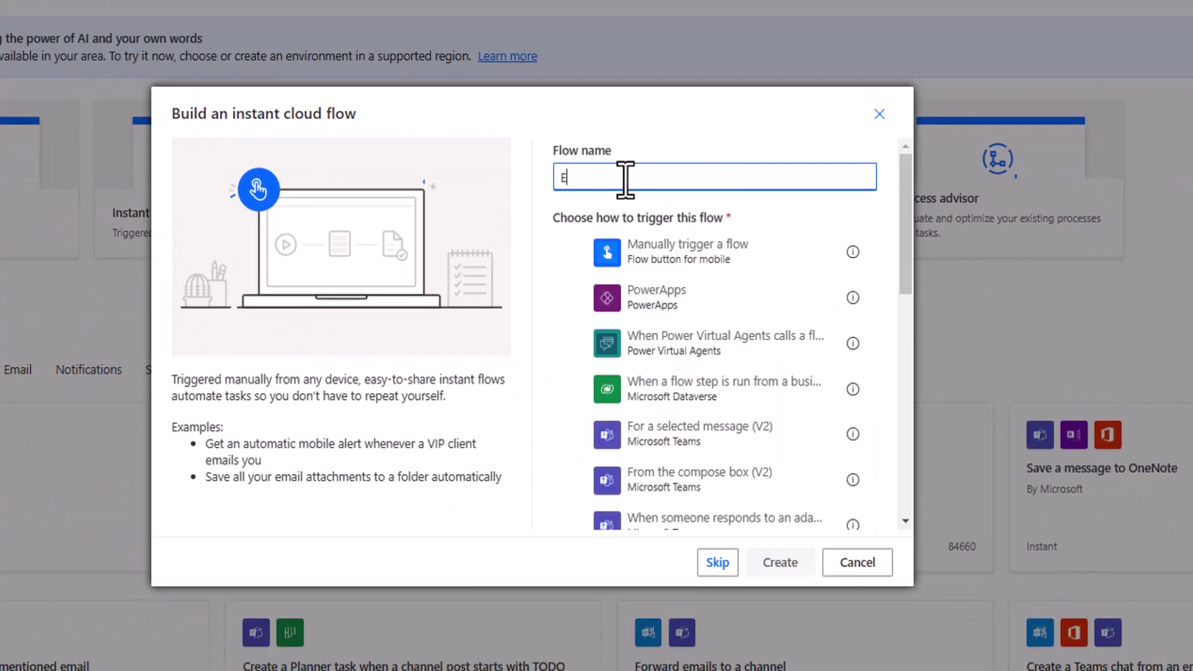
type("Expenses form")
left_click(581, 256)
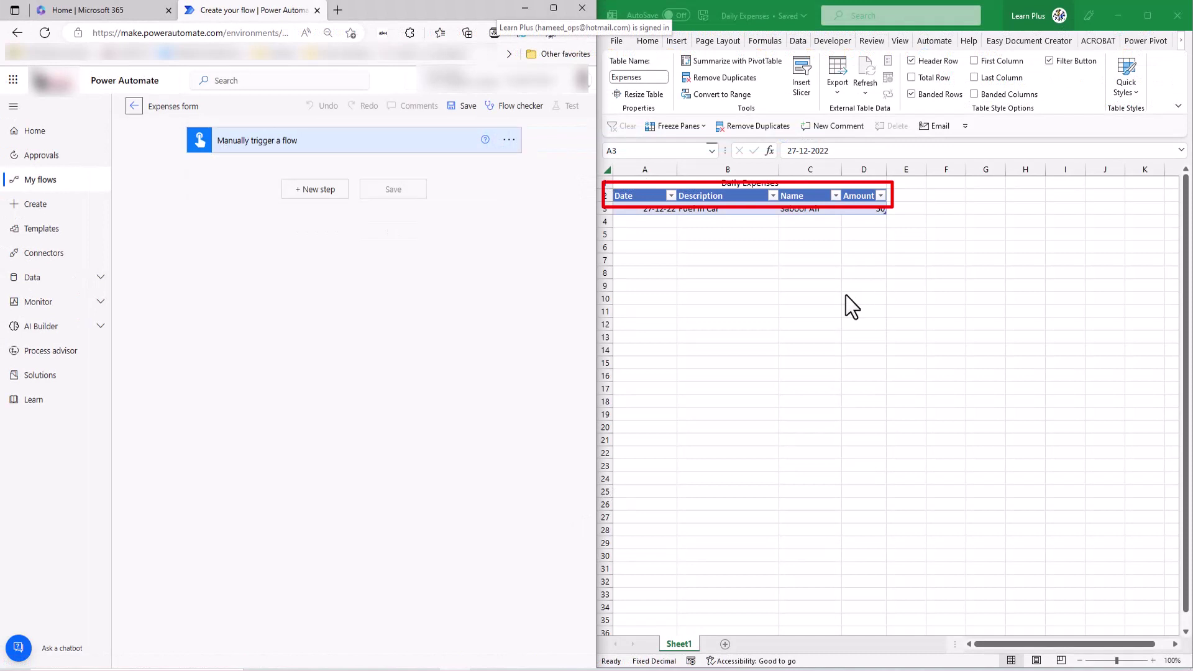
Step: Add a date input for Expense Date and a text input for Description
left_click(229, 154)
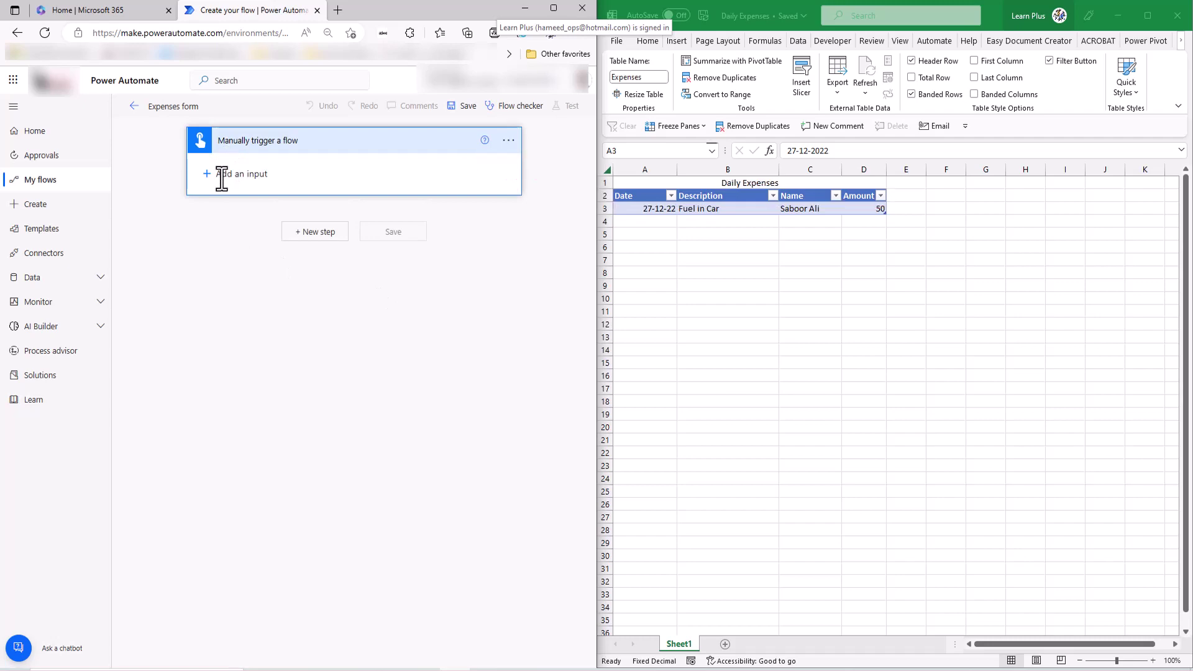
left_click(221, 177)
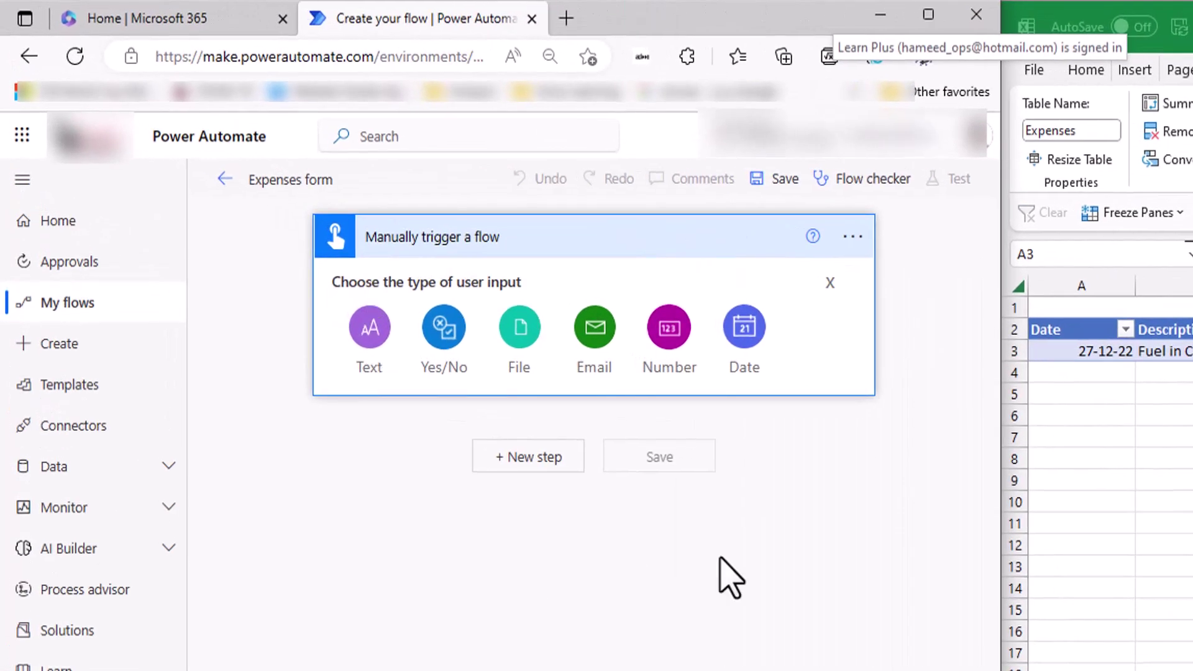
left_click(743, 330)
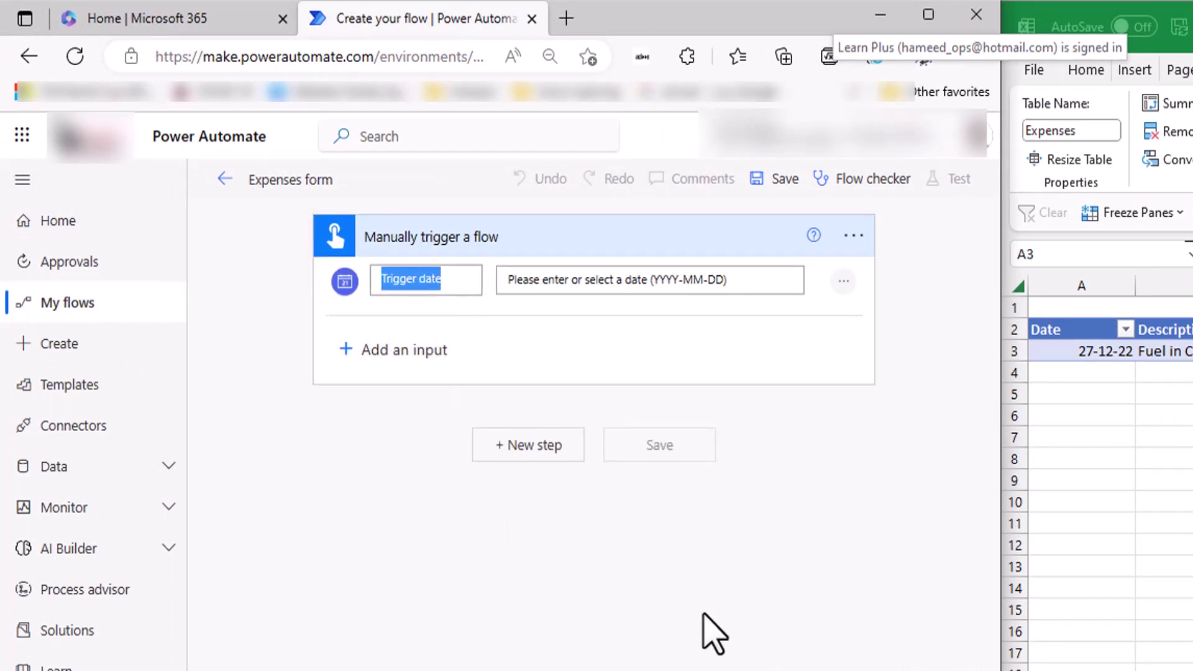
type("Expen")
type("se Date")
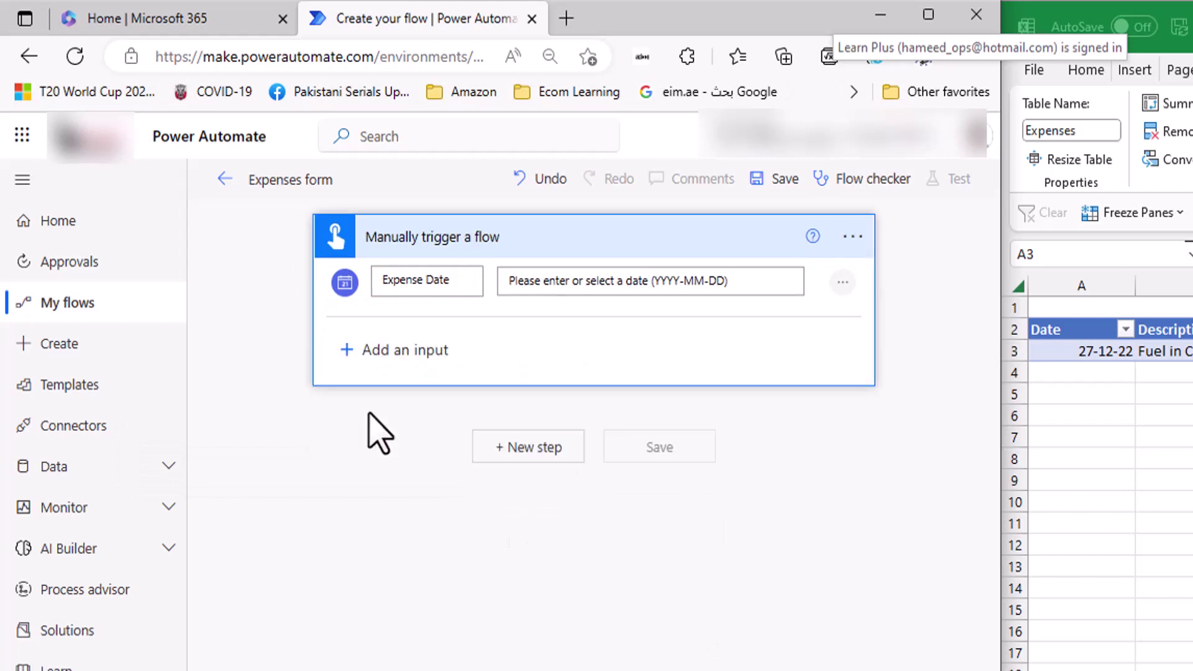
left_click(404, 350)
left_click(382, 410)
type("Description")
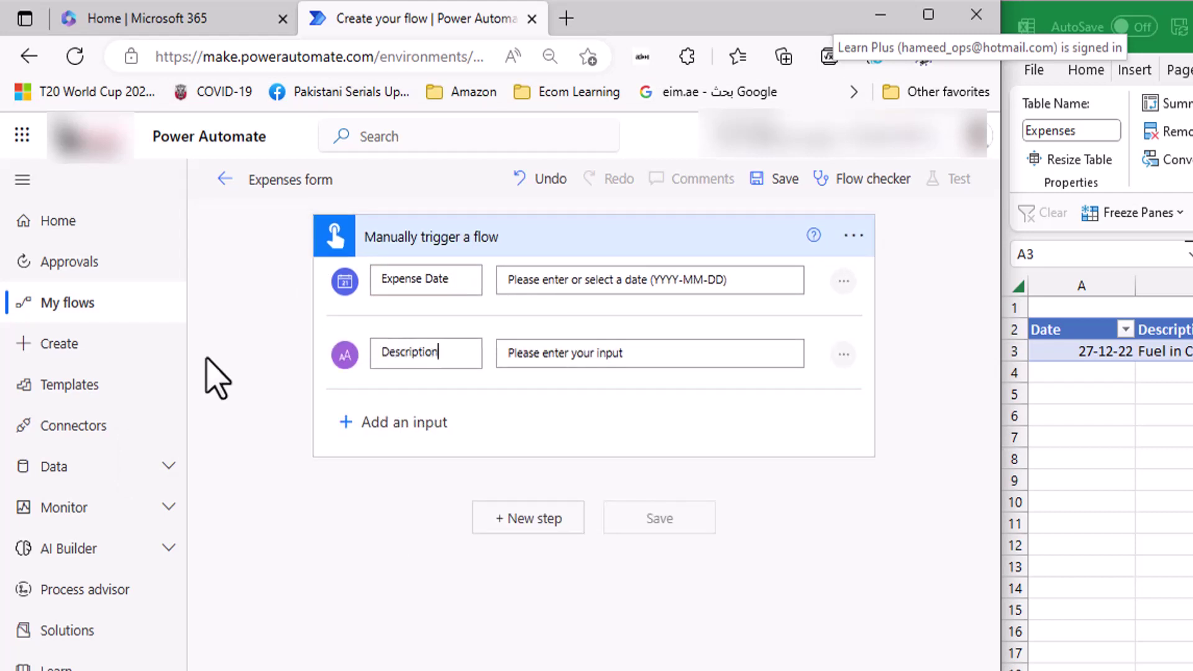
Step: Add a text input renamed Name and a number input renamed Amount
left_click(354, 424)
left_click(376, 466)
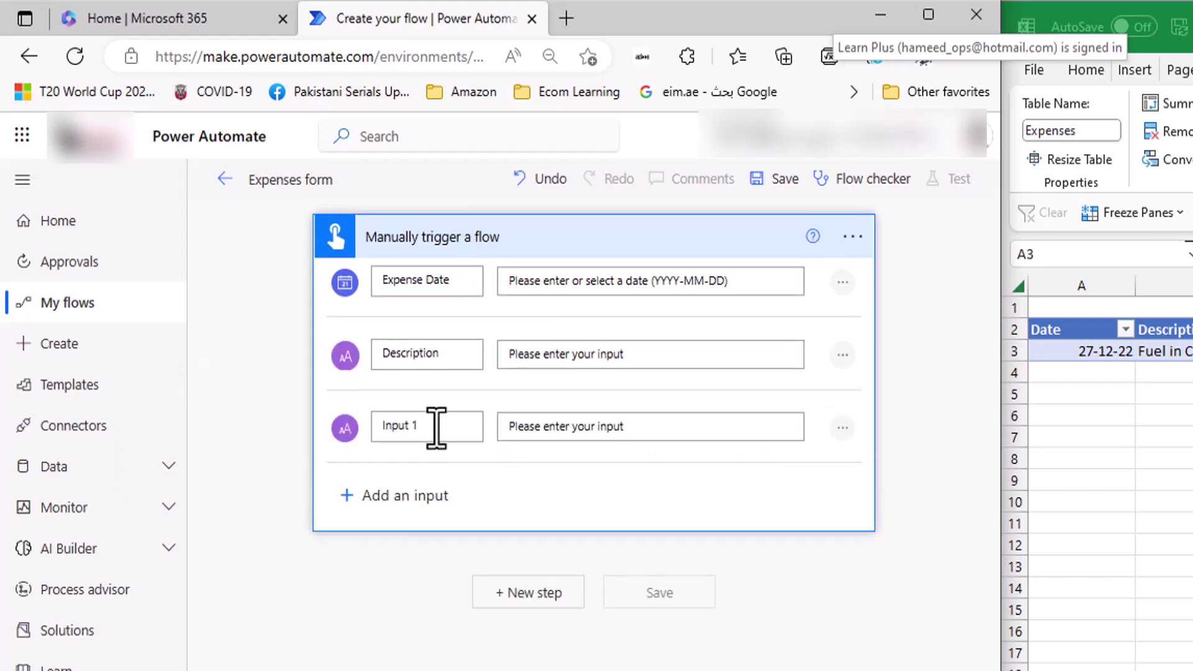
triple_click(433, 418)
type("Name")
left_click(386, 495)
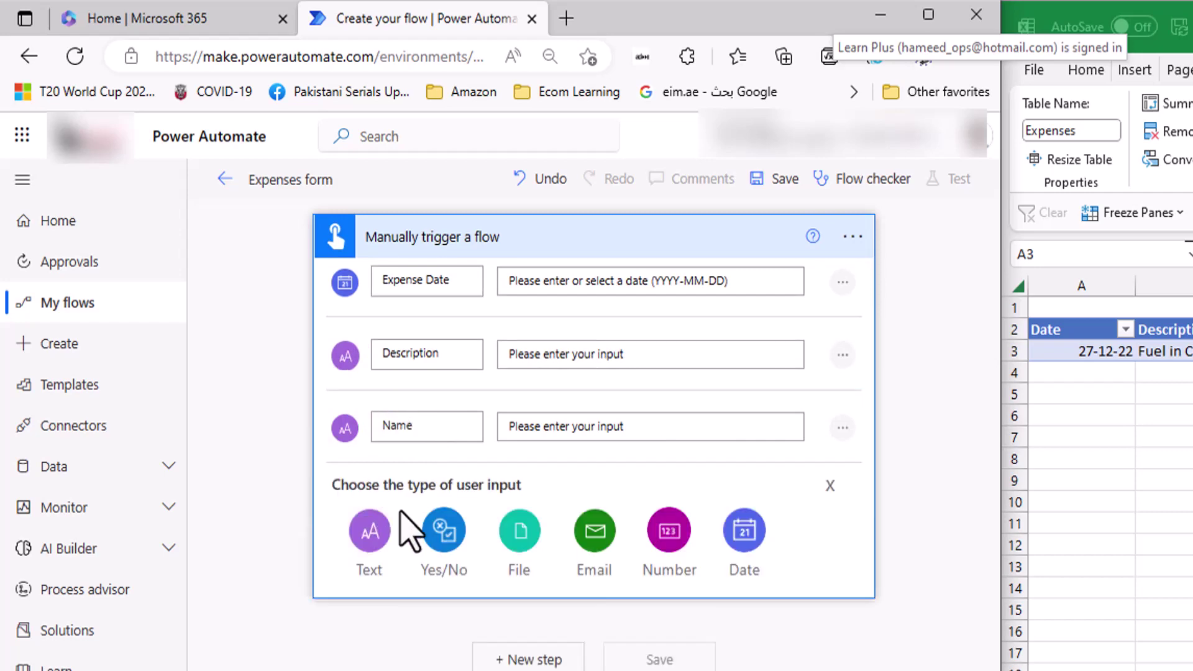
left_click(673, 536)
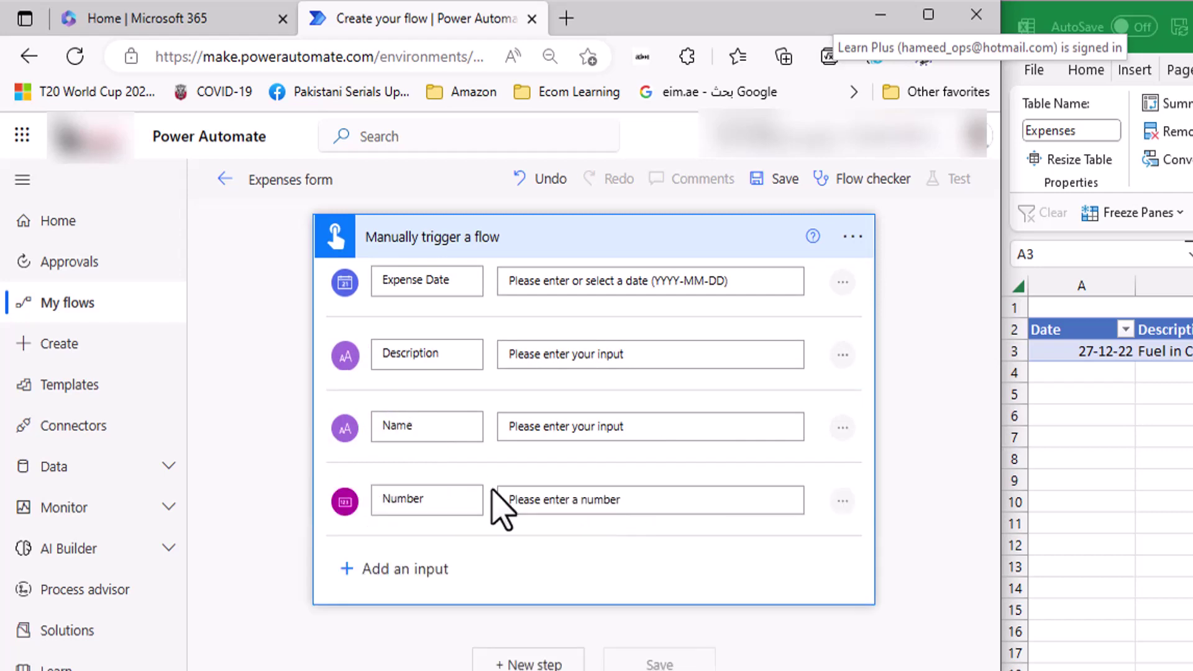
double_click(478, 500)
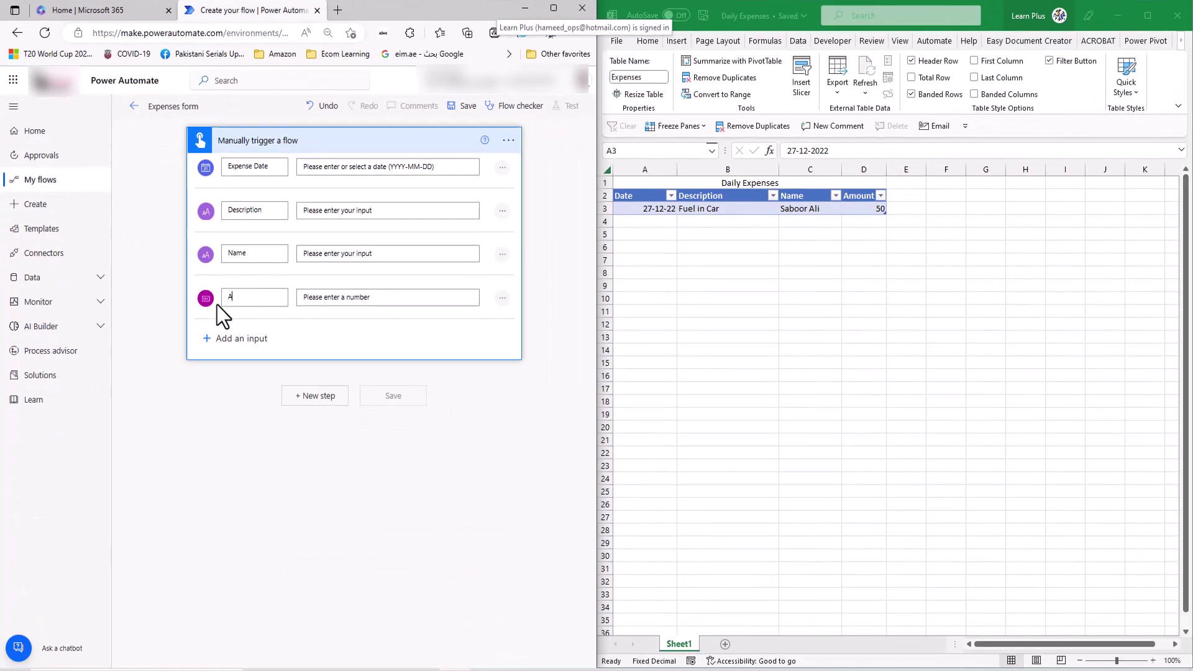
type("mount")
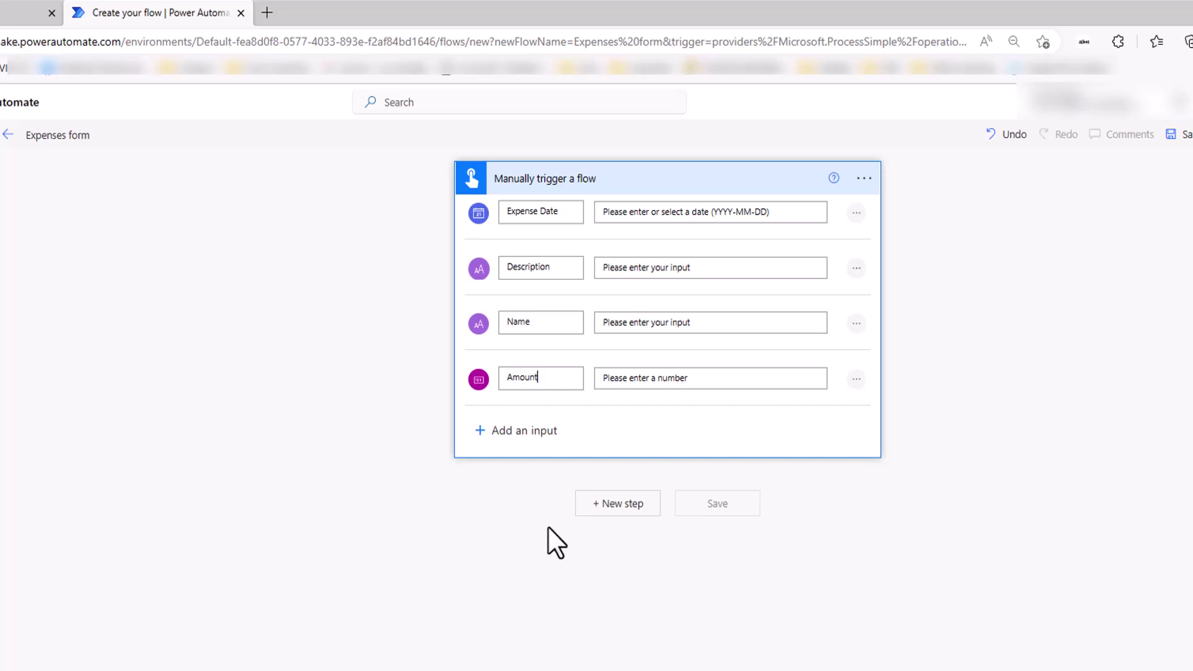
left_click(639, 508)
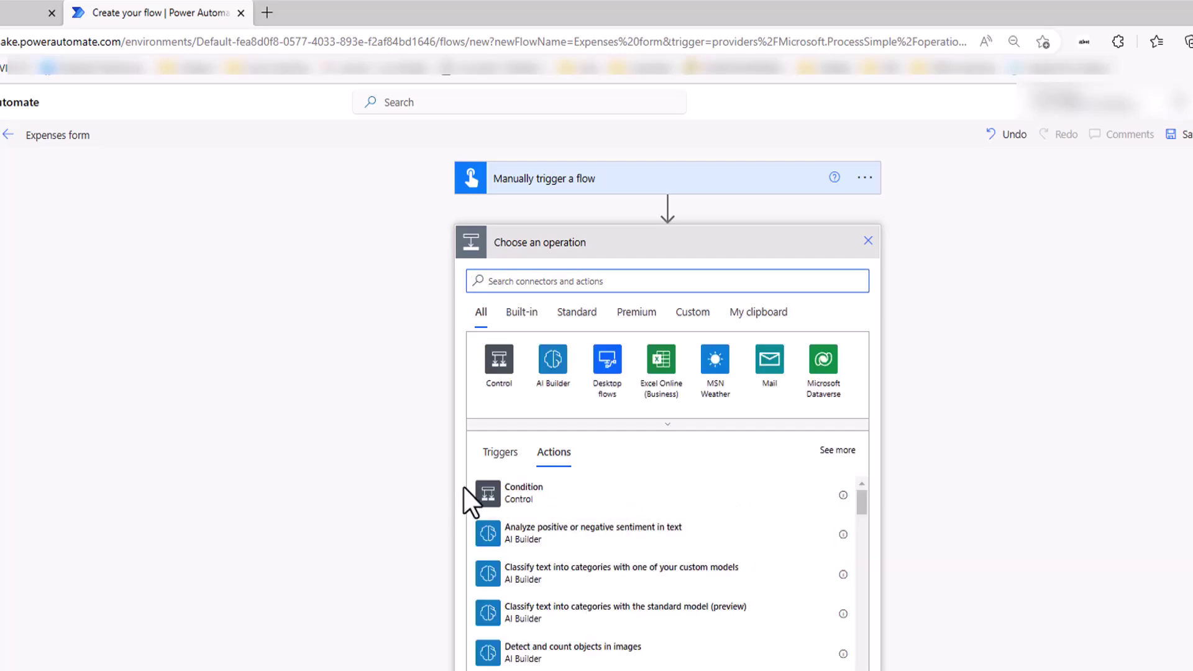
Step: Choose the Excel Online (Business) connector and dismiss its tip
left_click(664, 382)
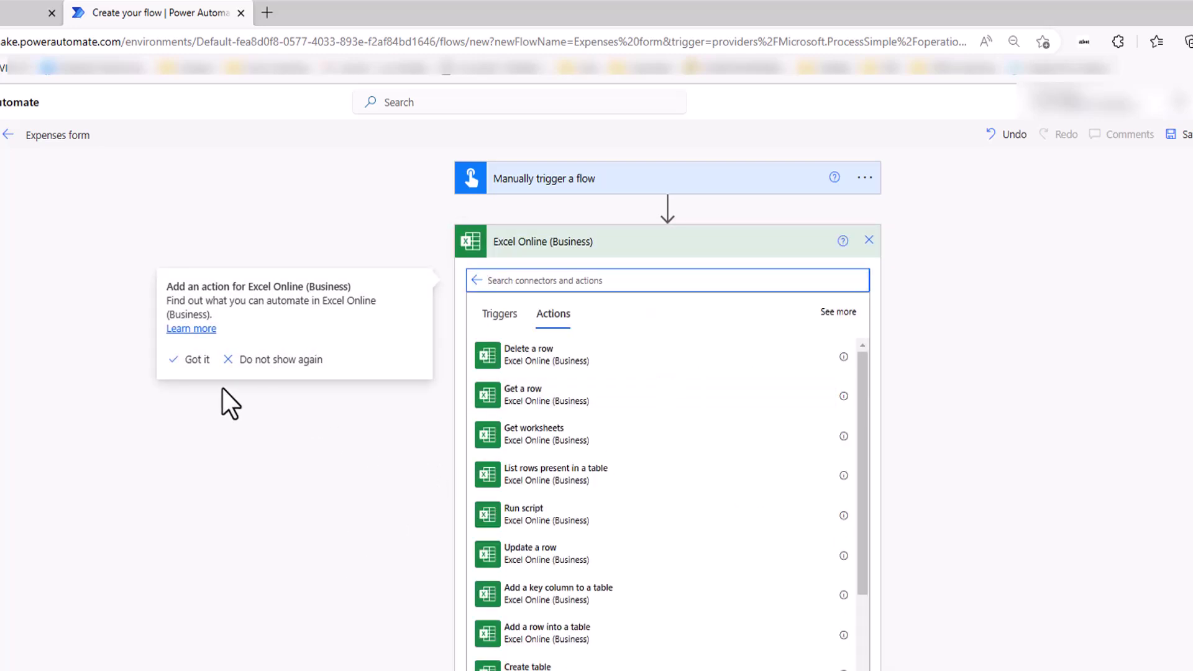
left_click(197, 359)
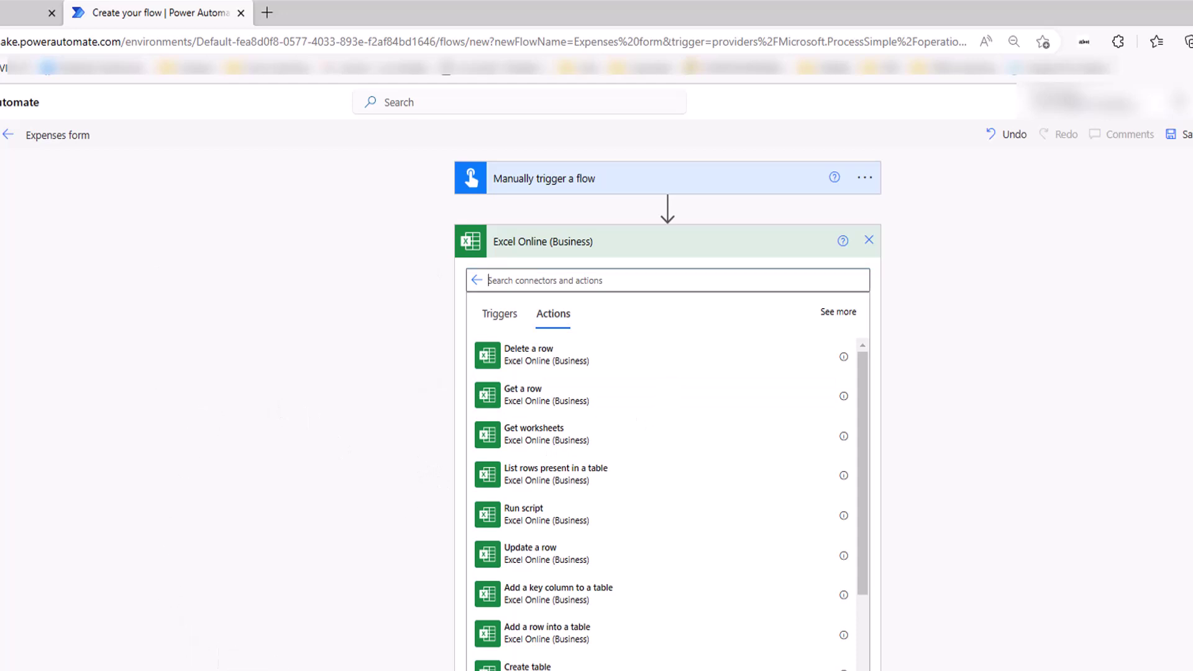
scroll(612, 647, "down", 1)
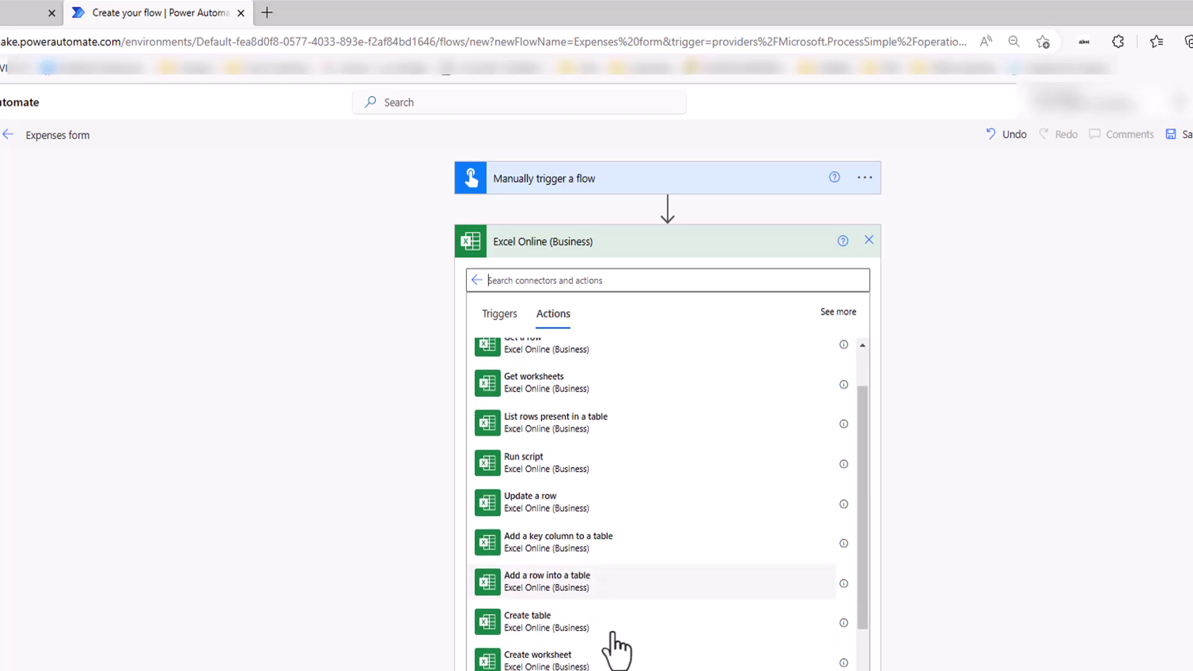
Step: Add 'Add a row into a table' with location OneDrive for Business and library OneDrive
left_click(553, 590)
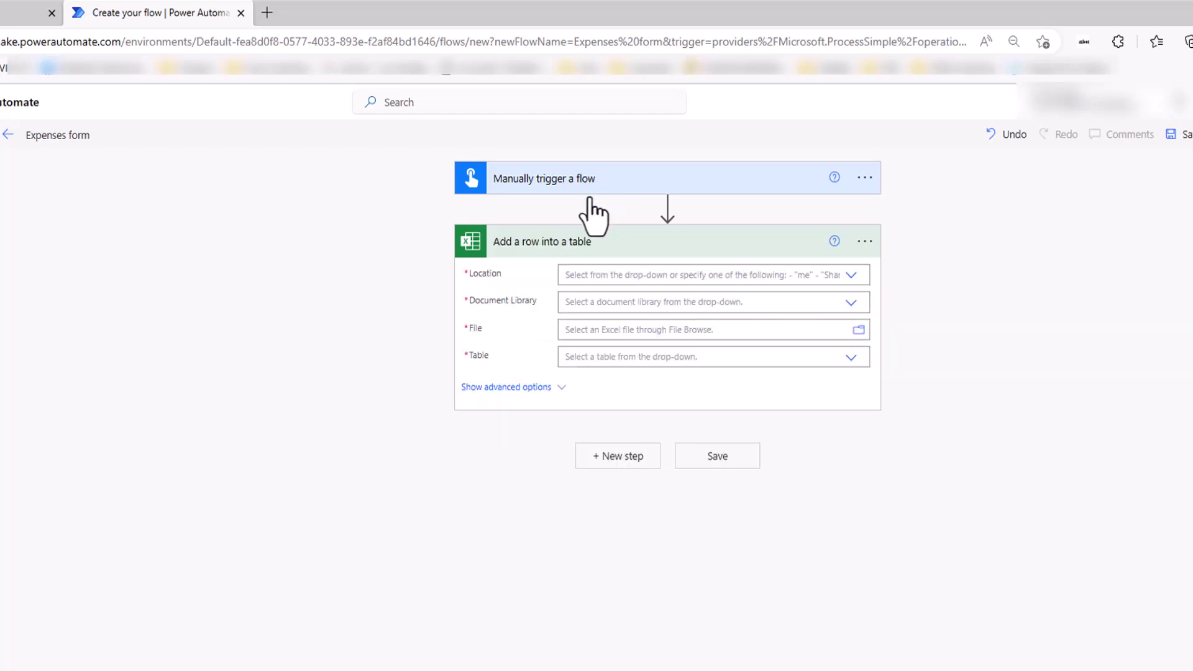
left_click(569, 186)
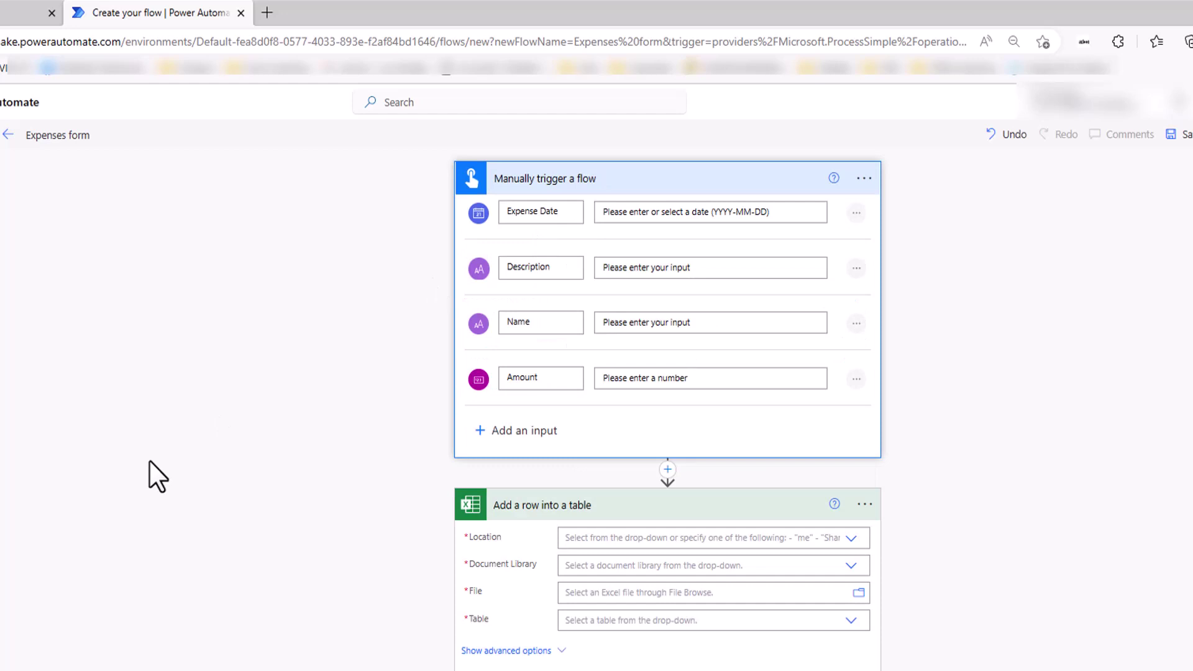
left_click(847, 393)
left_click(601, 413)
left_click(841, 417)
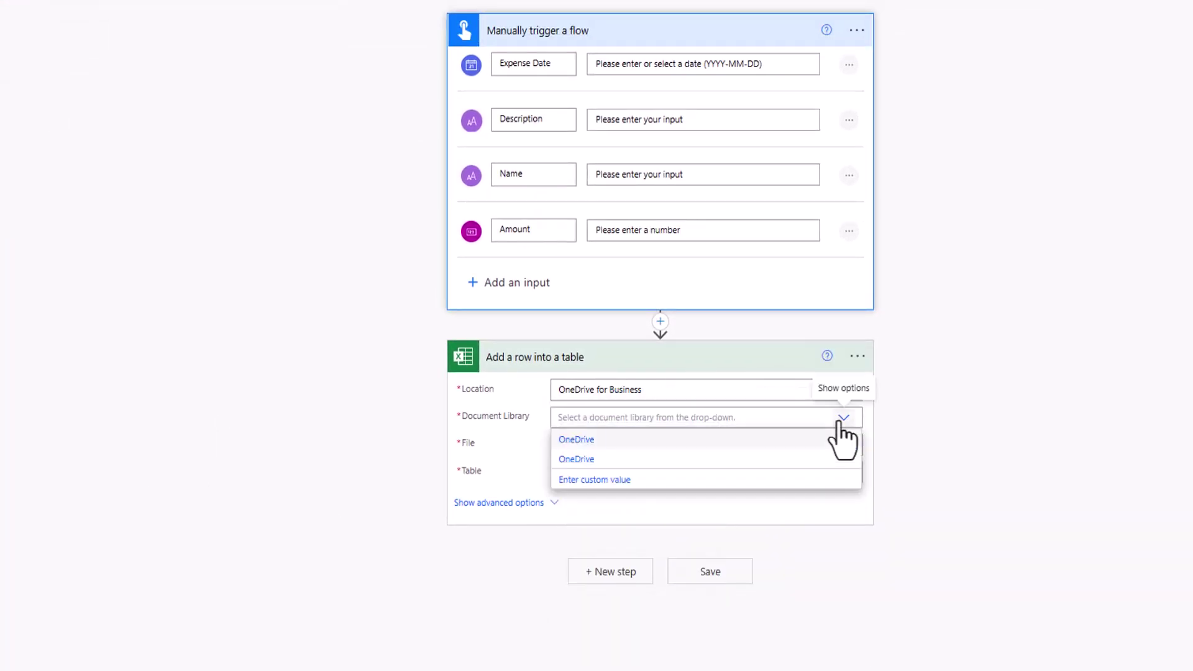
left_click(591, 439)
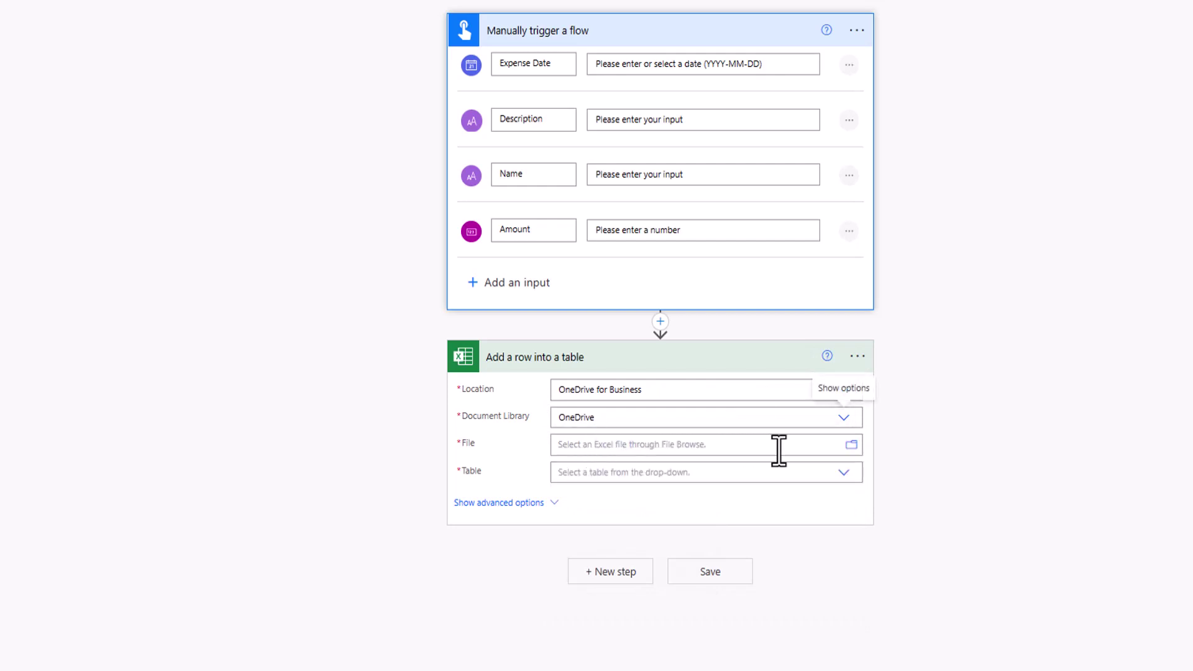
Step: Pick Daily Expenses.xlsx under My Automations > Income and Expenses, and its Expenses table
left_click(851, 446)
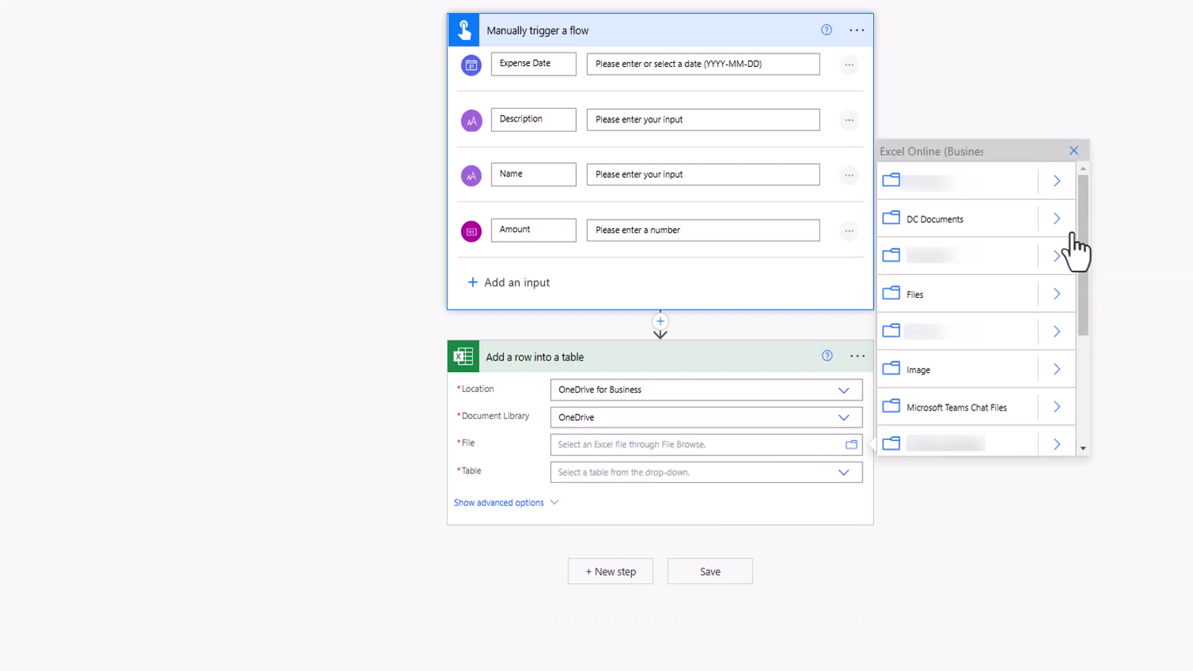
left_click(1056, 295)
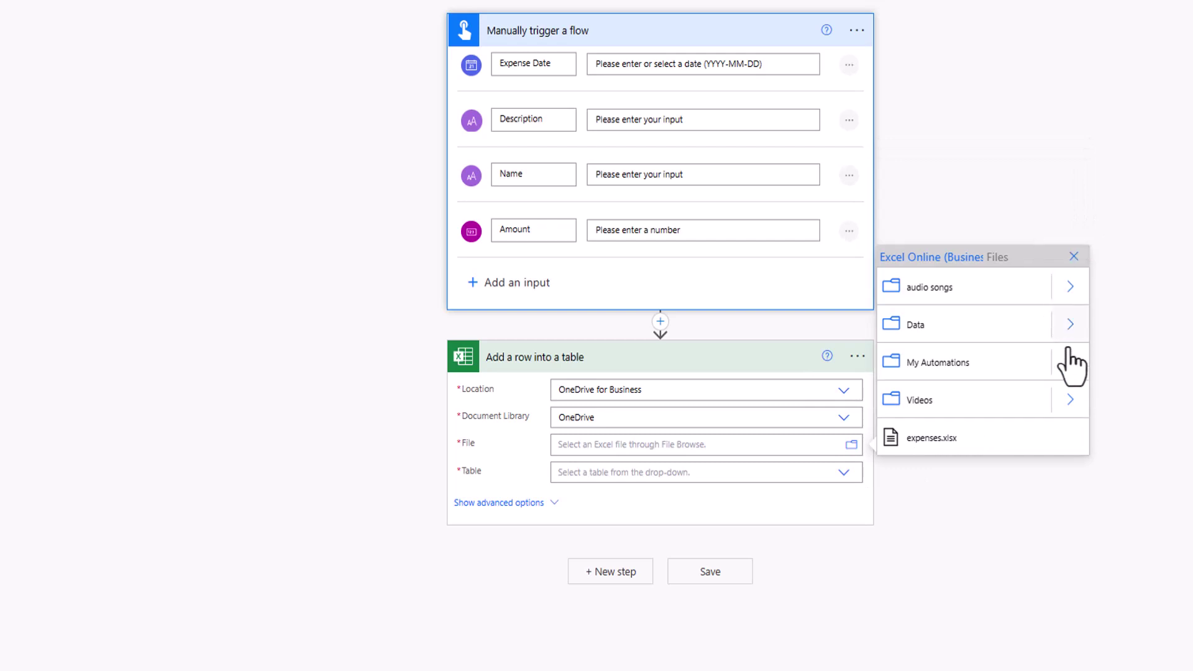
left_click(1069, 362)
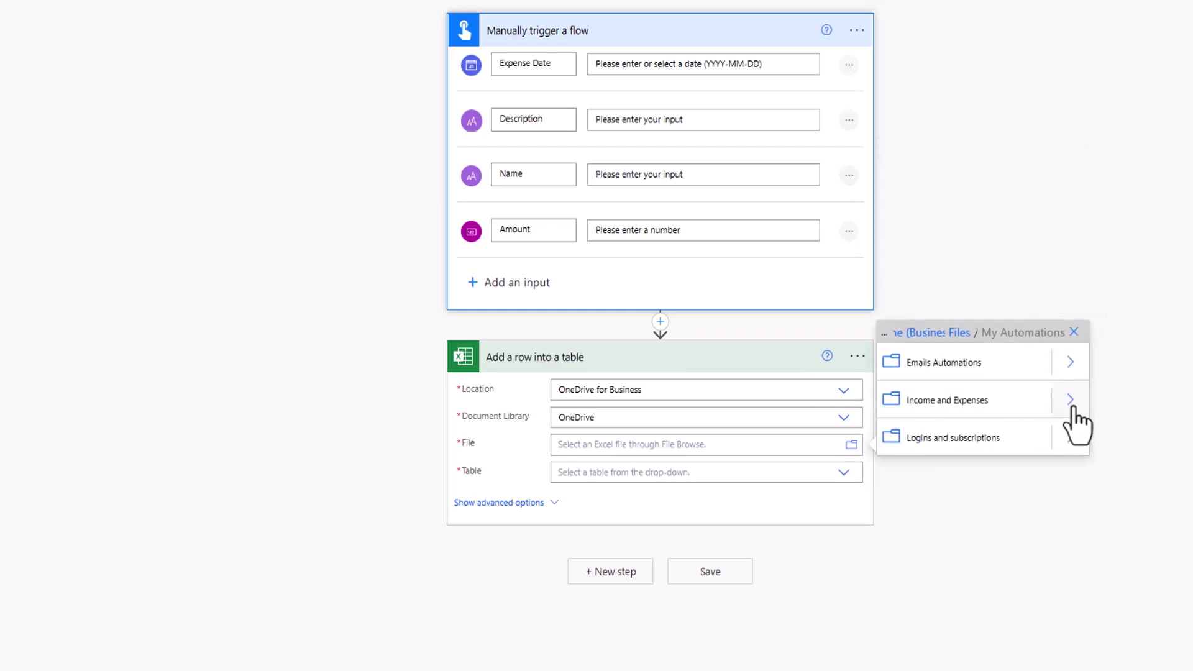
left_click(1072, 407)
left_click(966, 406)
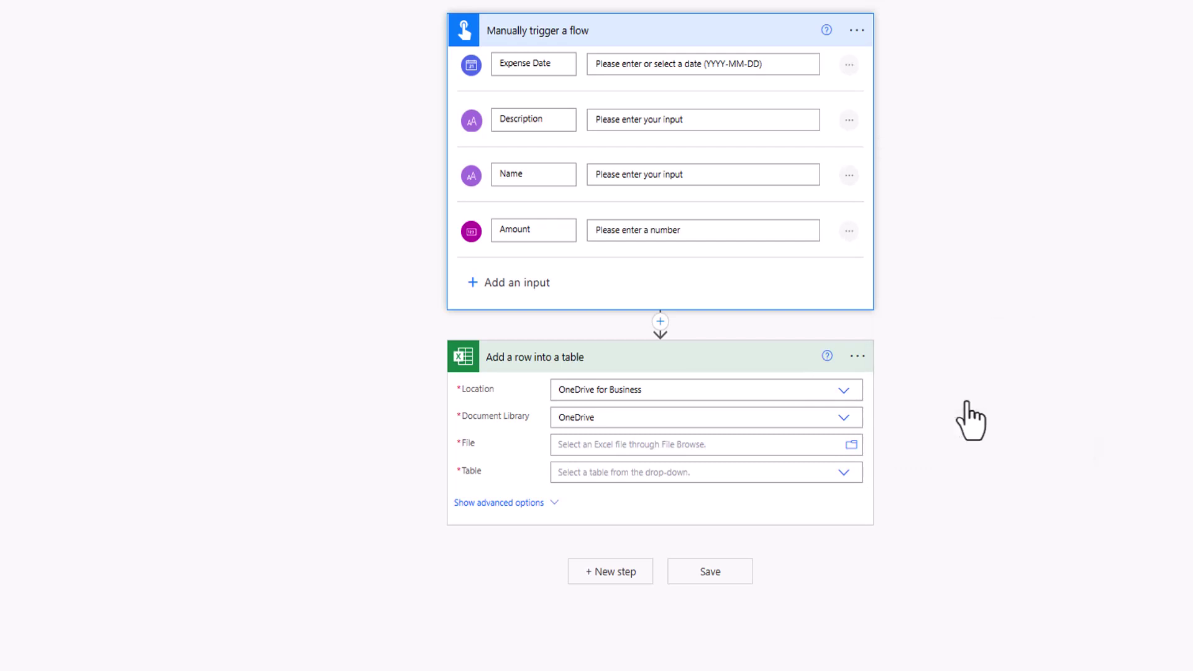
left_click(842, 471)
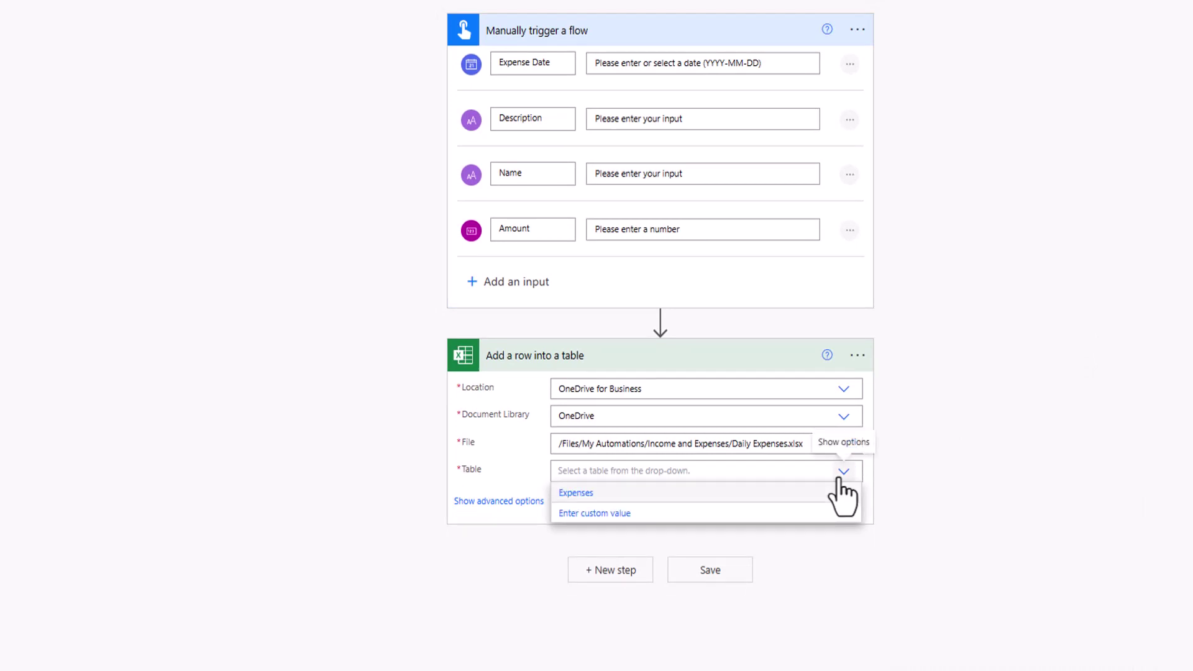
left_click(582, 494)
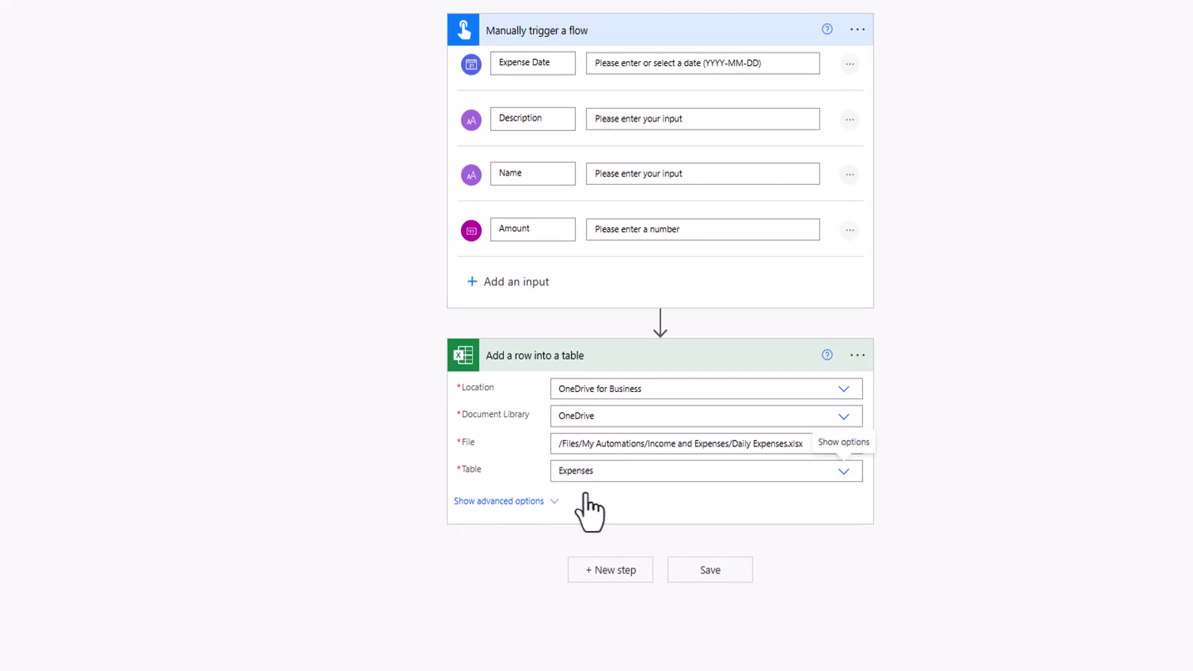
Step: Map the Date, Description, Name and Amount columns to the trigger's matching inputs
left_click(586, 501)
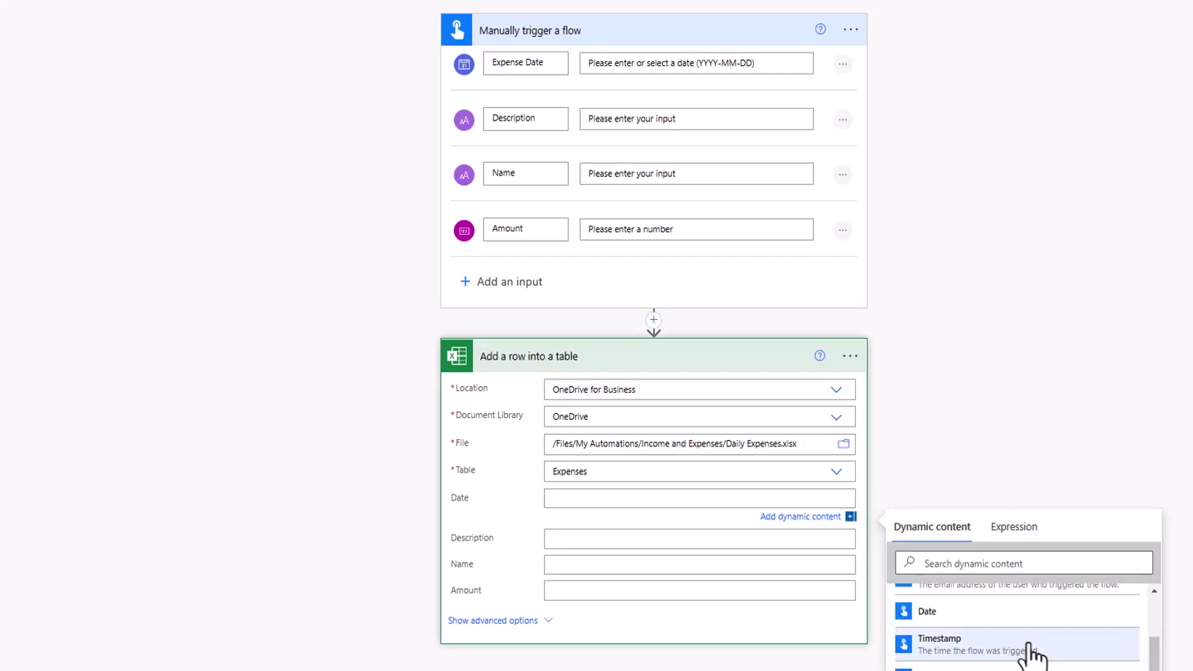
left_click(970, 620)
left_click(614, 545)
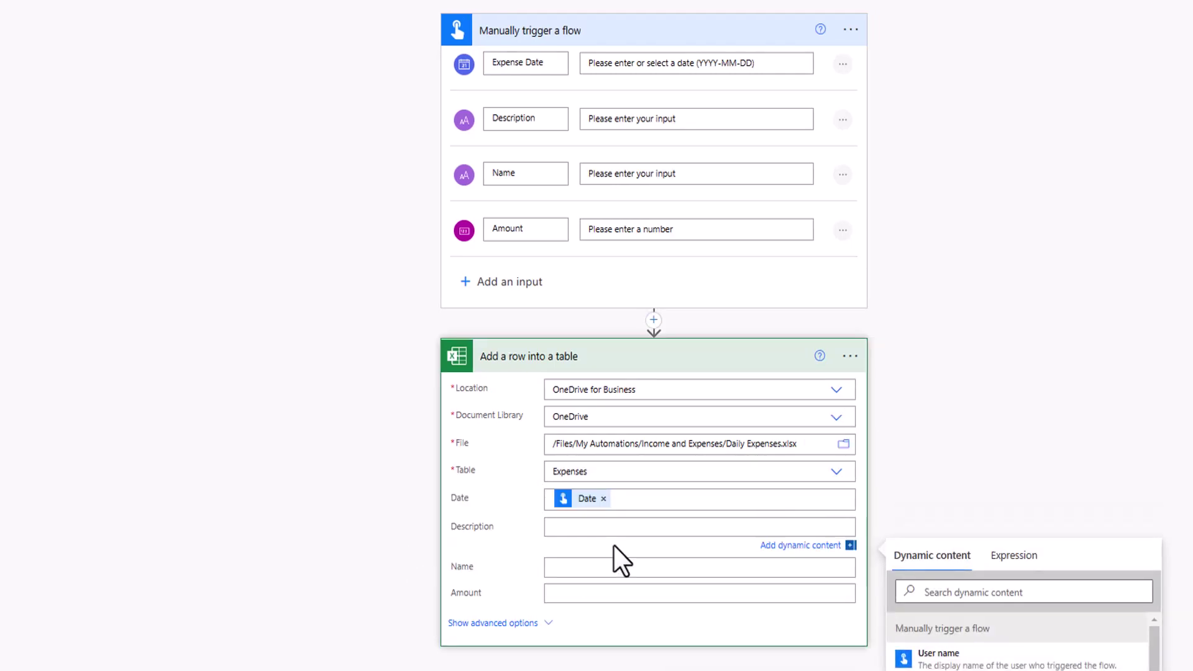
scroll(613, 545, "down", 2)
scroll(951, 568, "down", 5)
left_click(943, 557)
left_click(639, 377)
left_click(860, 628)
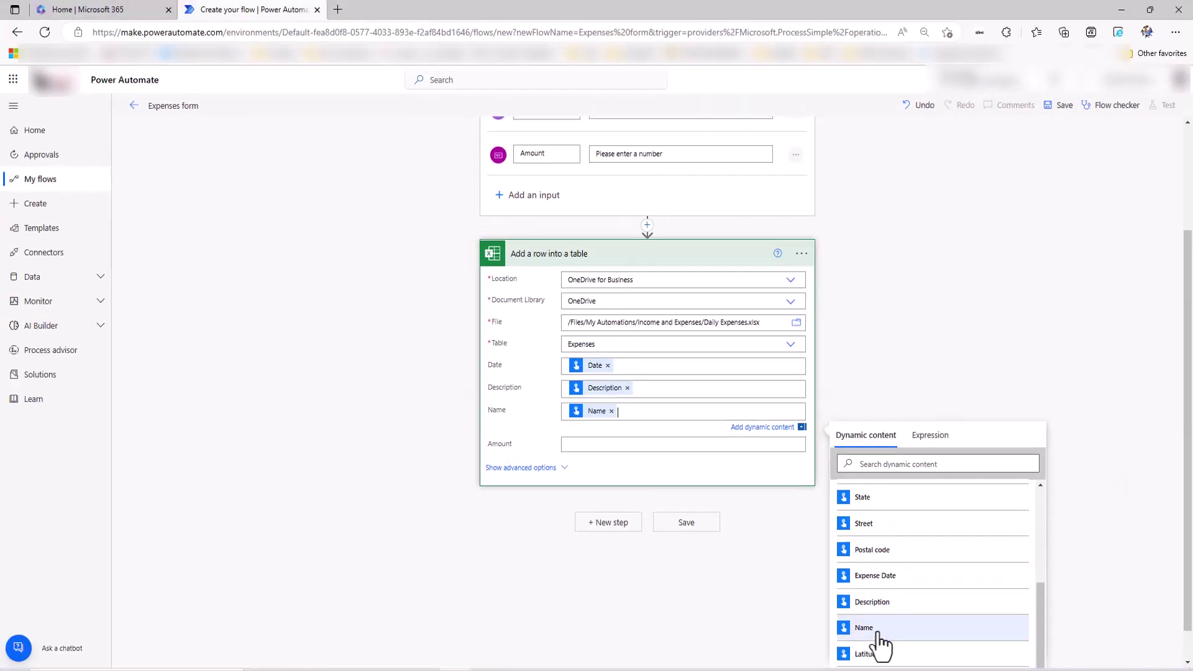
left_click(643, 445)
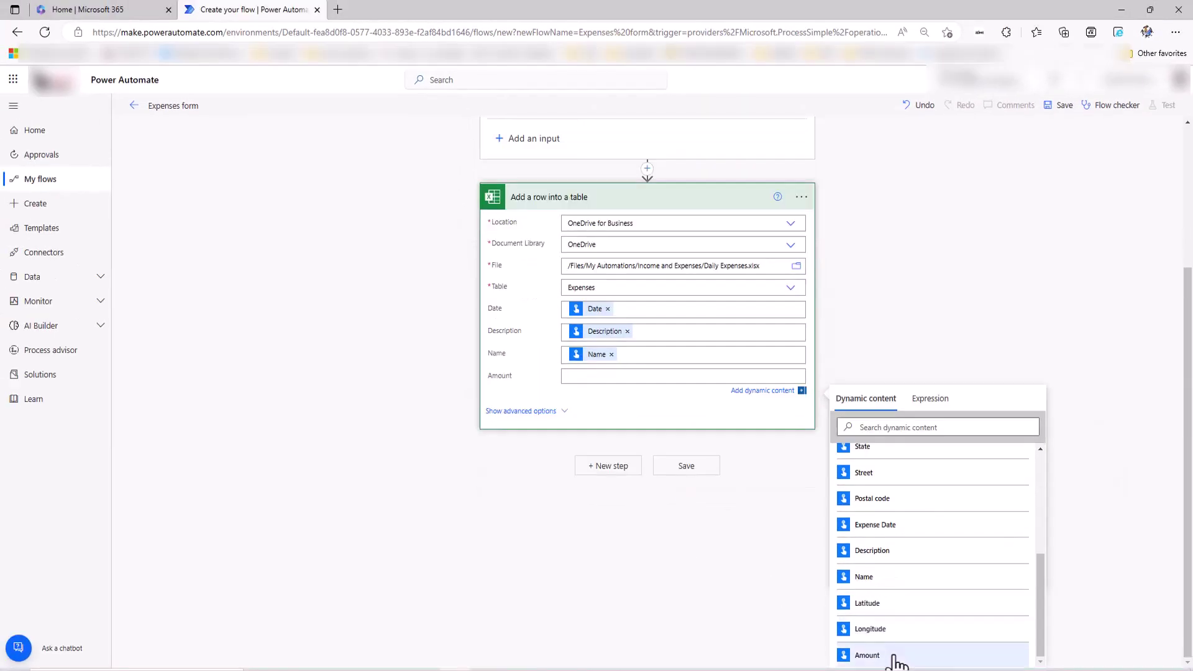
left_click(876, 655)
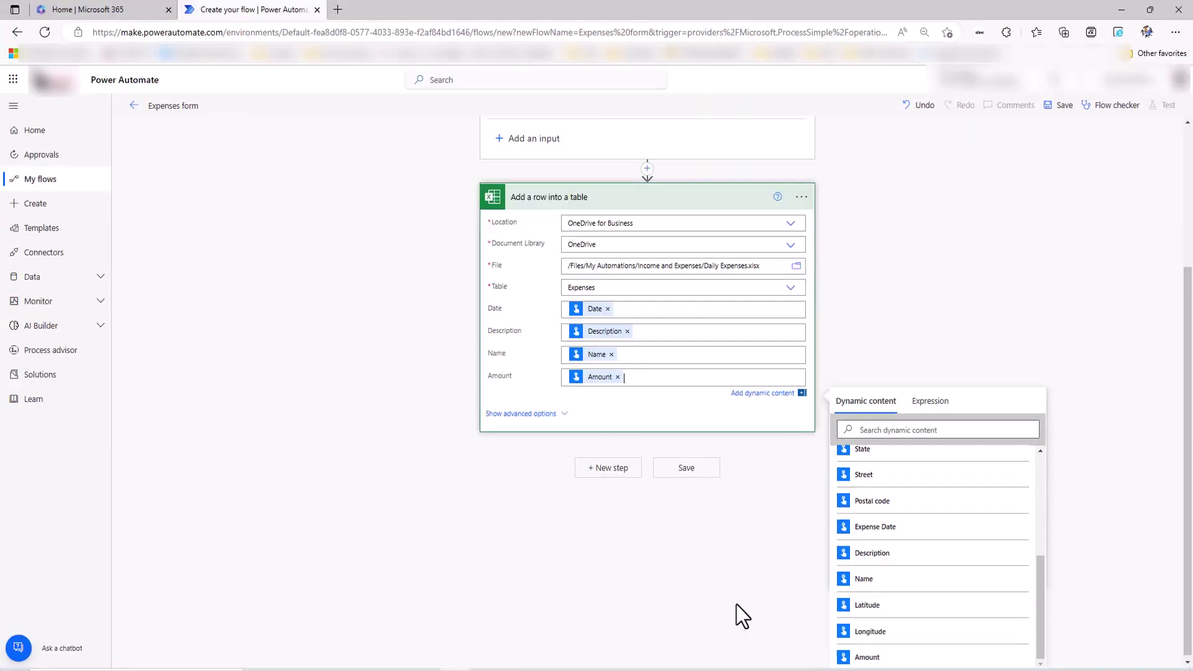
left_click(542, 601)
scroll(450, 549, "up", 2)
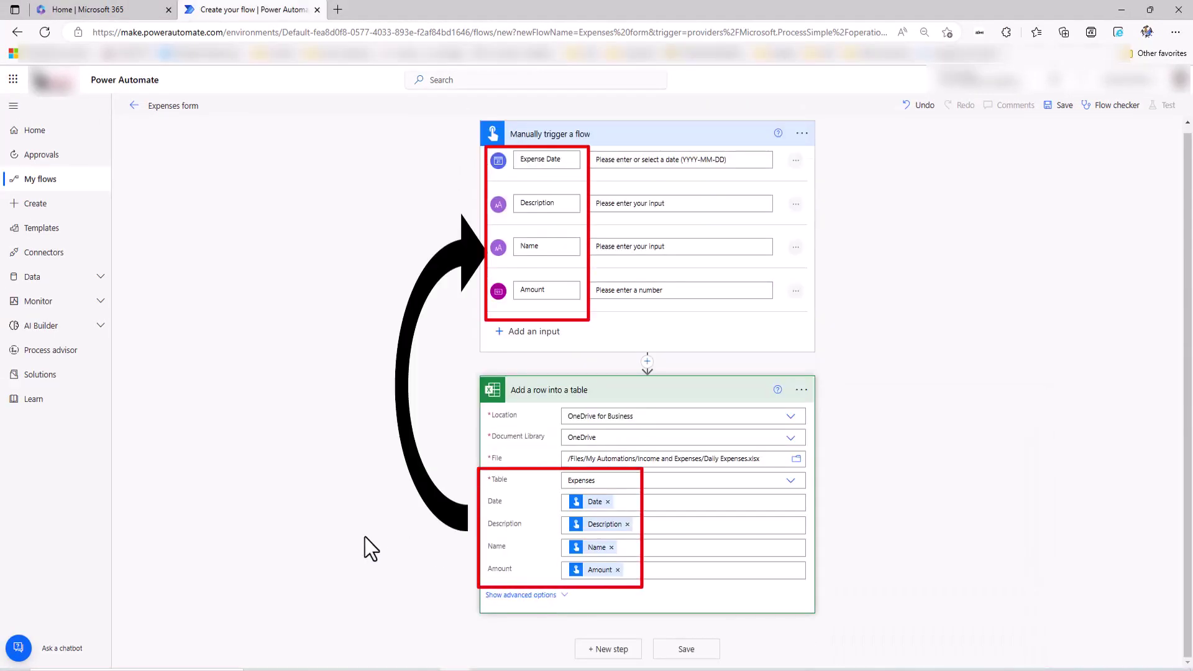
Step: Save the Expenses form flow and start a manual test run
left_click(694, 652)
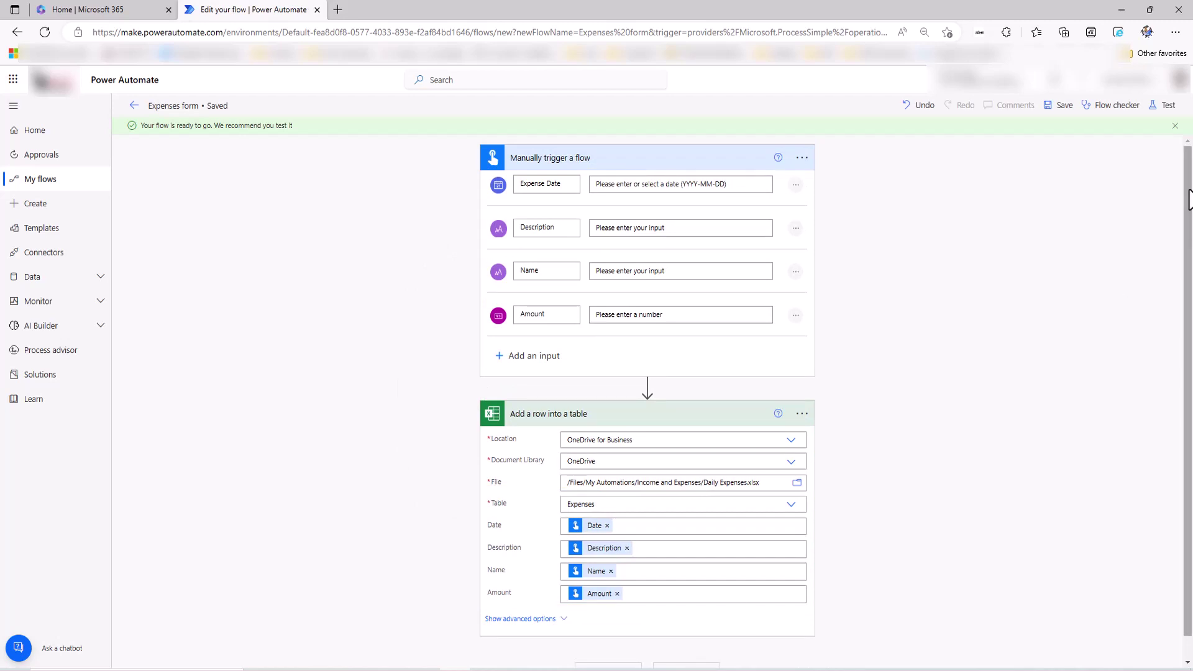
left_click(1165, 111)
left_click(1016, 133)
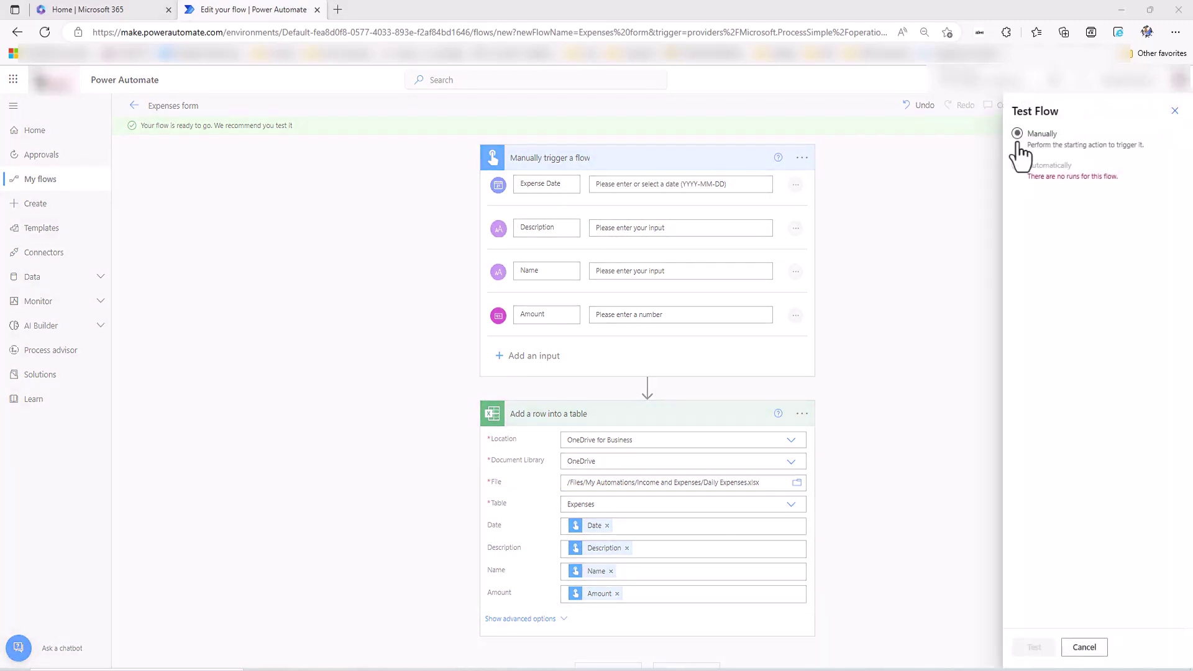
left_click(1034, 651)
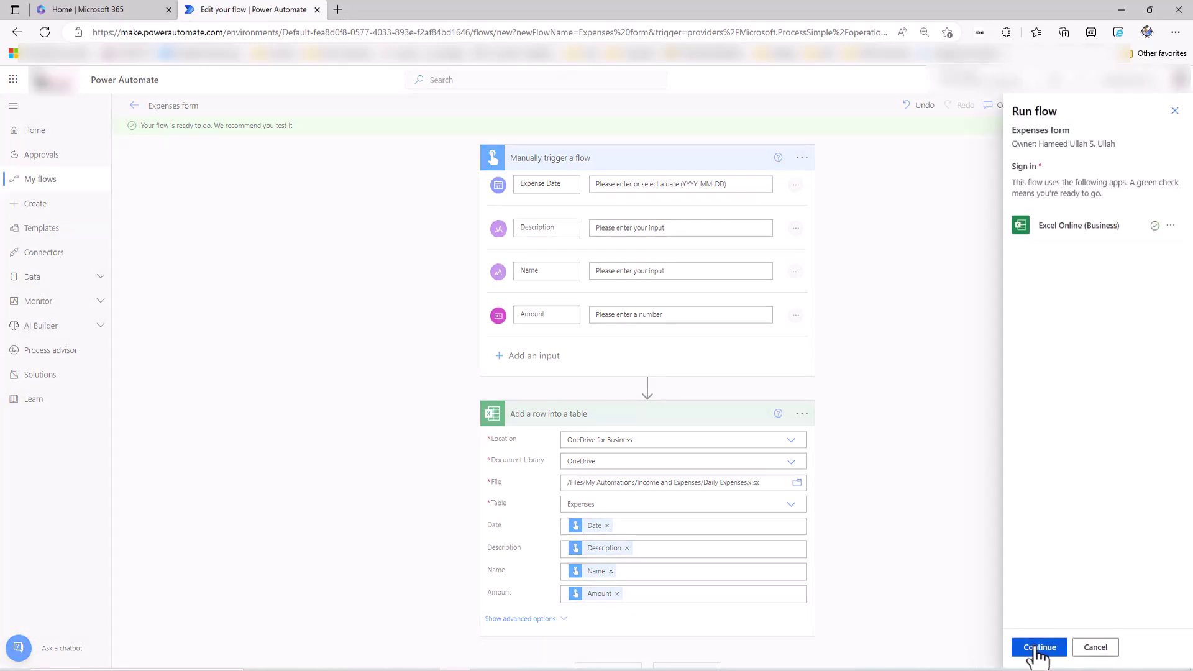
left_click(1038, 647)
Step: Submit the test form with Expense Date 2022-12-28 and confirm the successful run
left_click(1171, 204)
left_click(1105, 309)
type("Mobile Recharge")
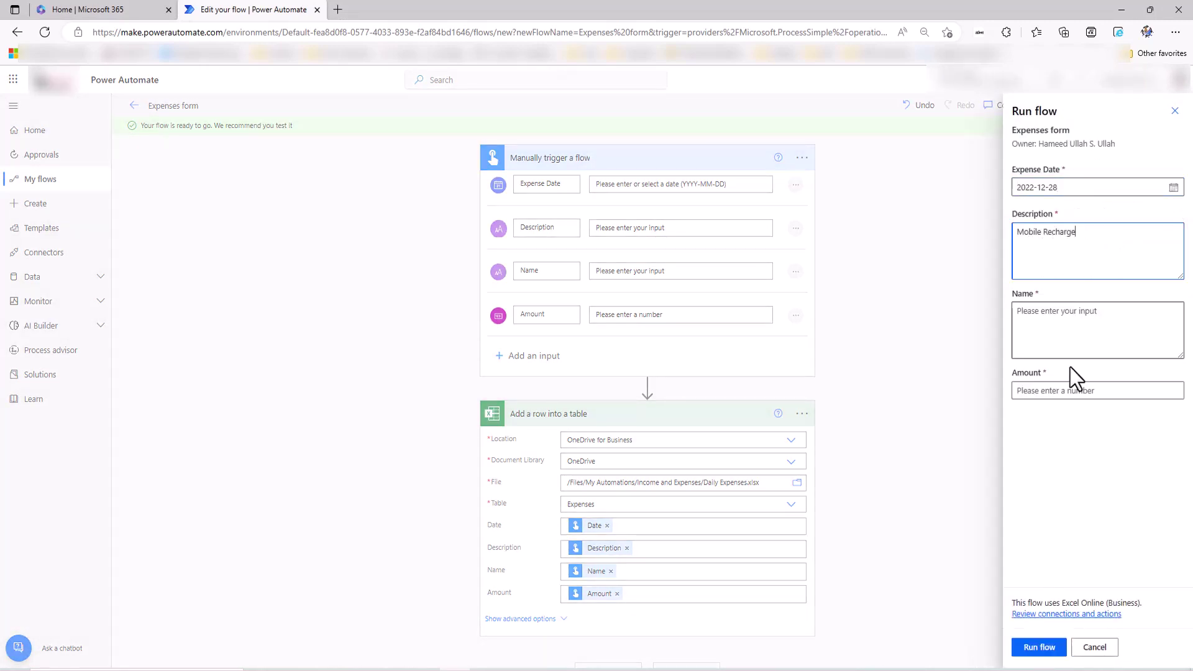
left_click(1081, 329)
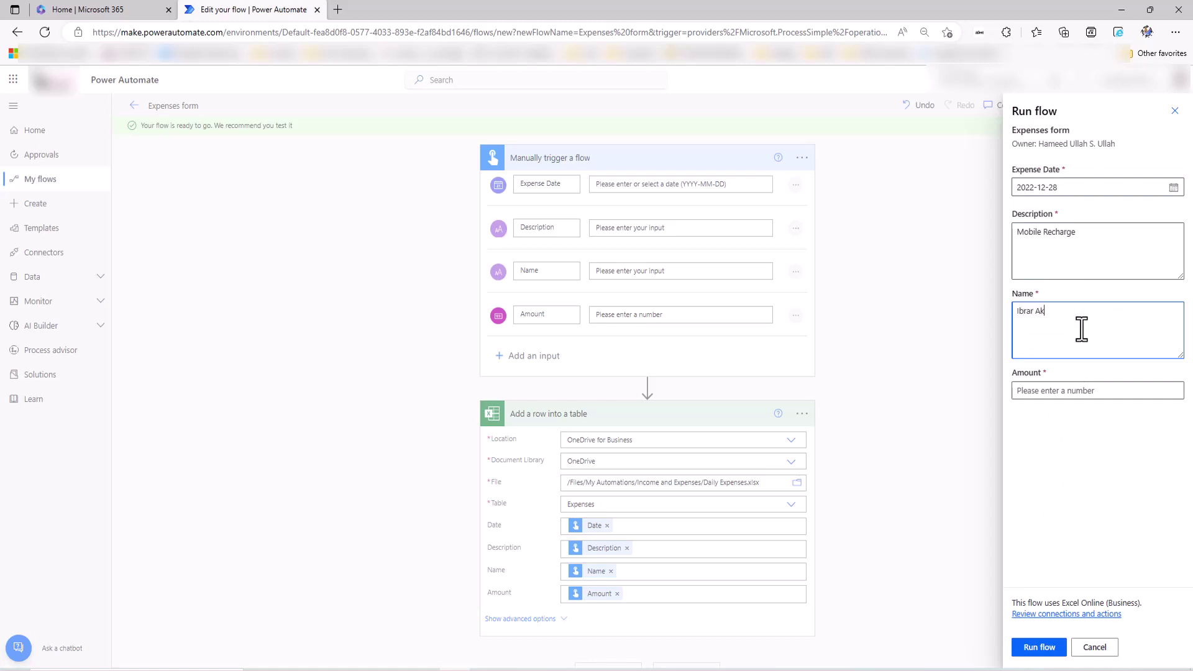
left_click(1032, 396)
type("10")
left_click(1039, 648)
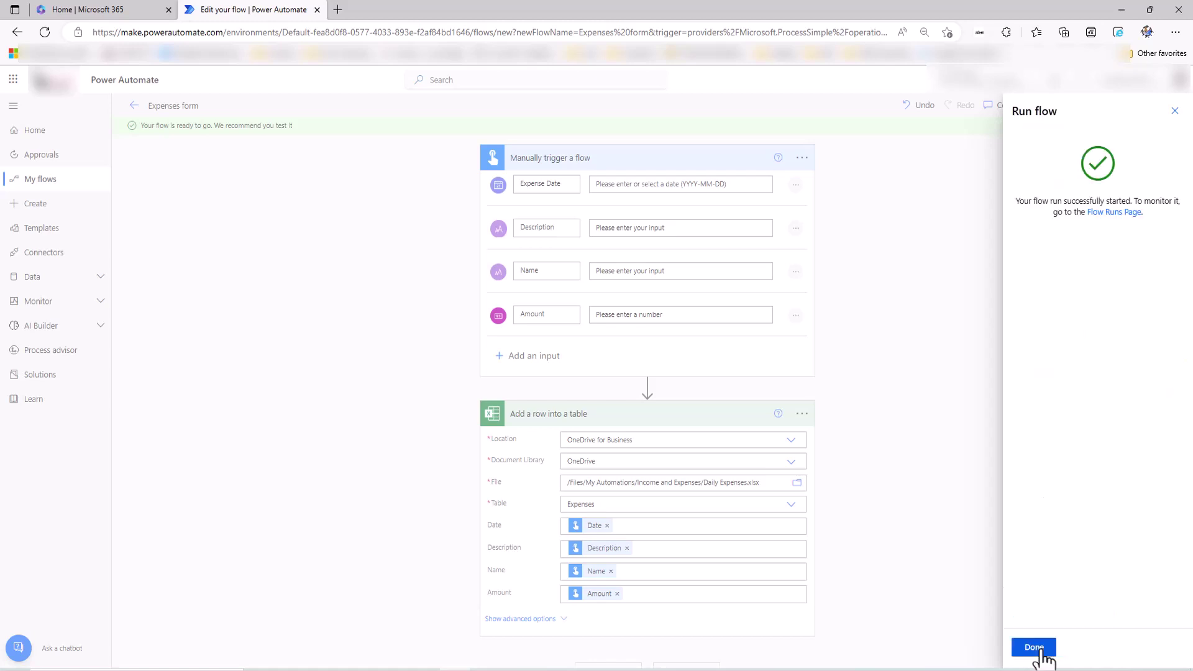
left_click(1034, 647)
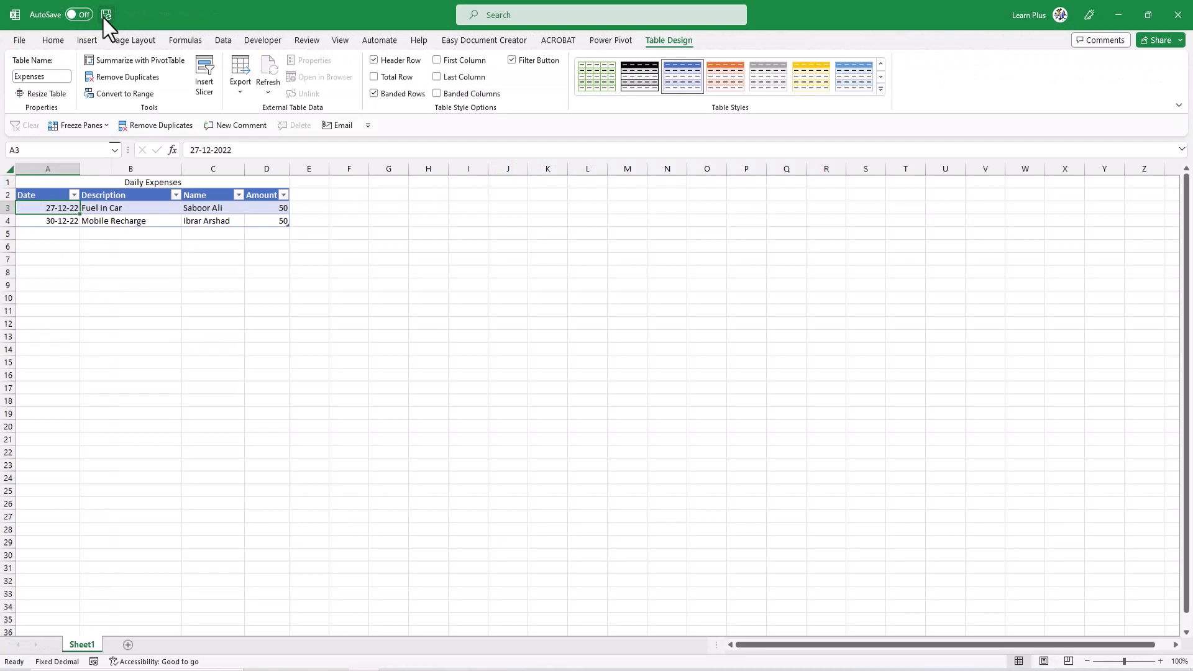
Step: Select the new Mobile Recharge entry in the Excel Expenses table
left_click(143, 384)
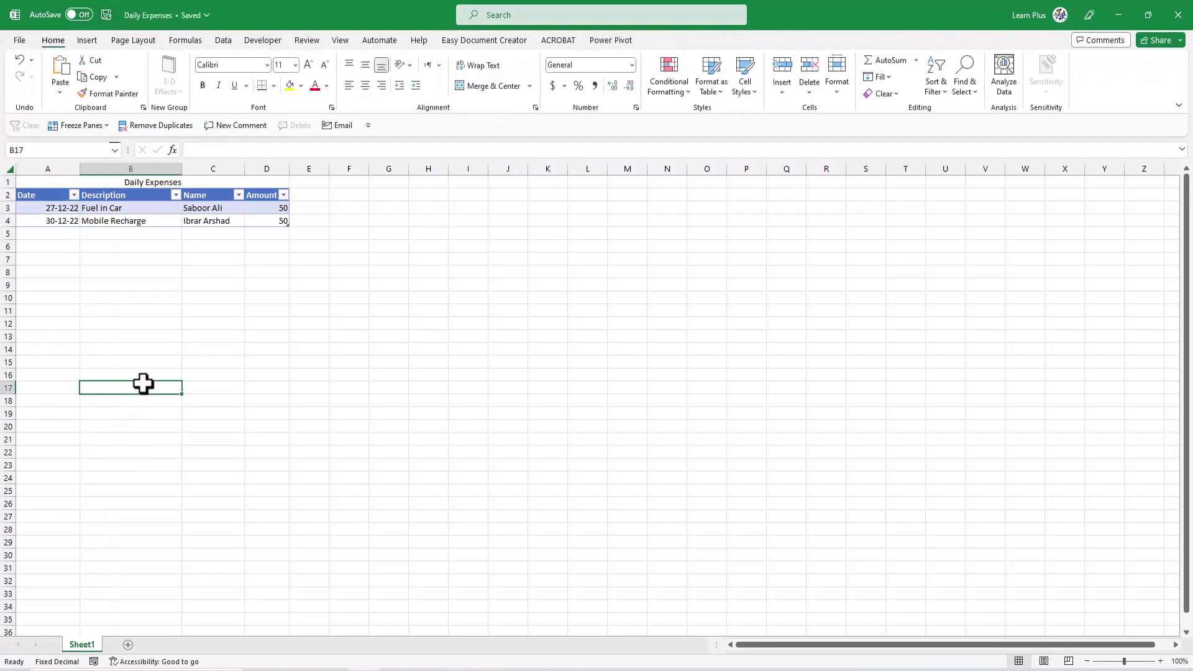
left_click(143, 221)
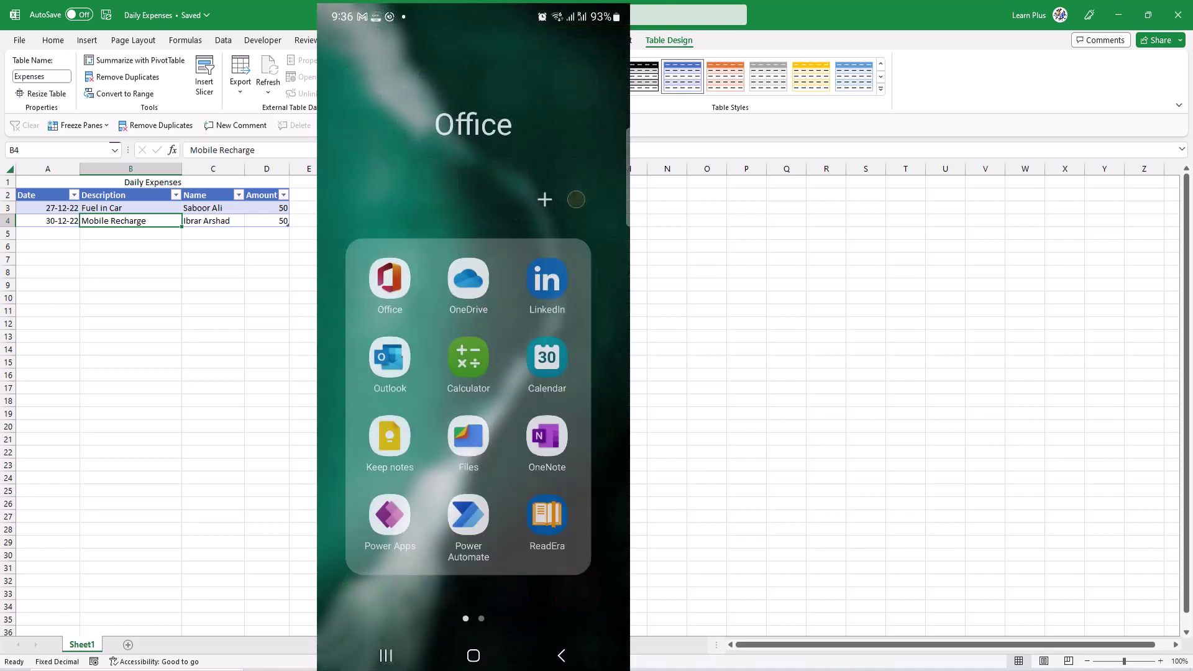
Step: Open the Expenses form flow on the phone and set Expense Date to 2022-12-29
left_click(550, 400)
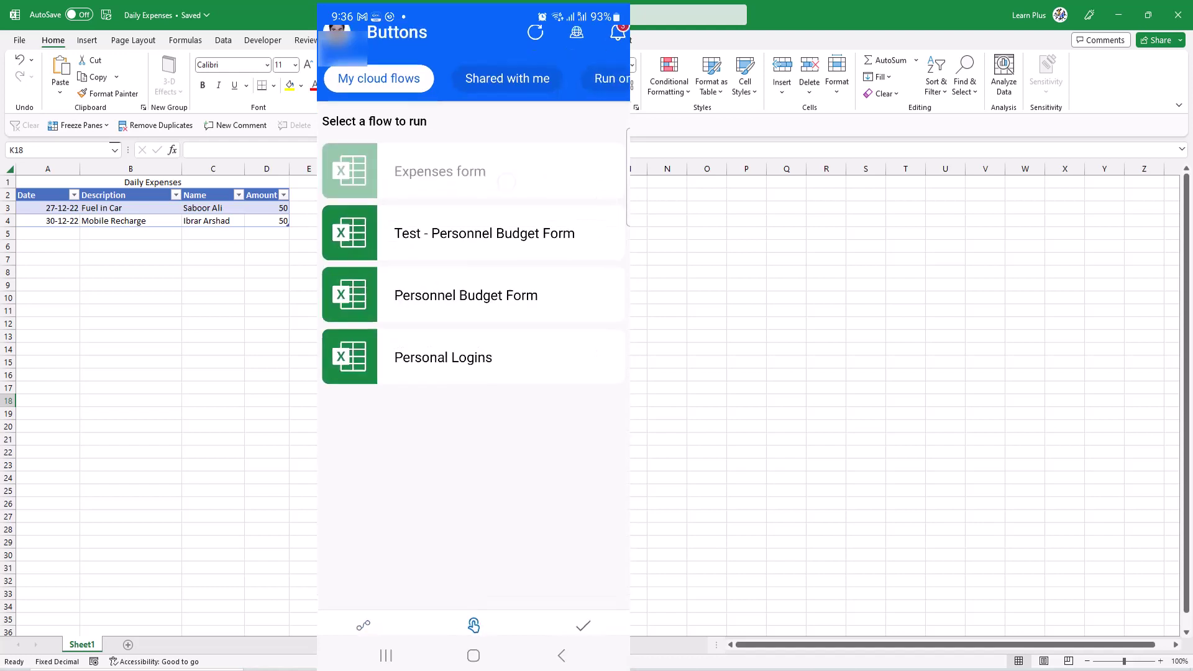
left_click(420, 185)
left_click(572, 410)
Step: Enter description Water bottles, name Israr and amount 120, then run the flow
left_click(420, 265)
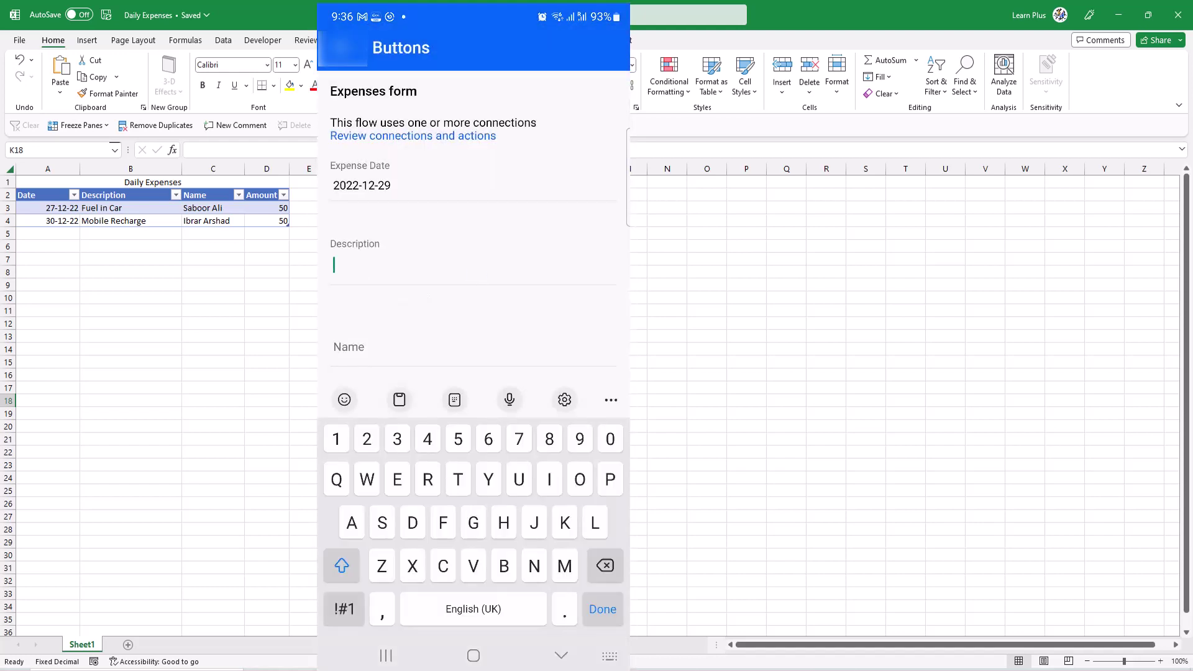
type("Water bottles")
left_click(513, 352)
type("Israr")
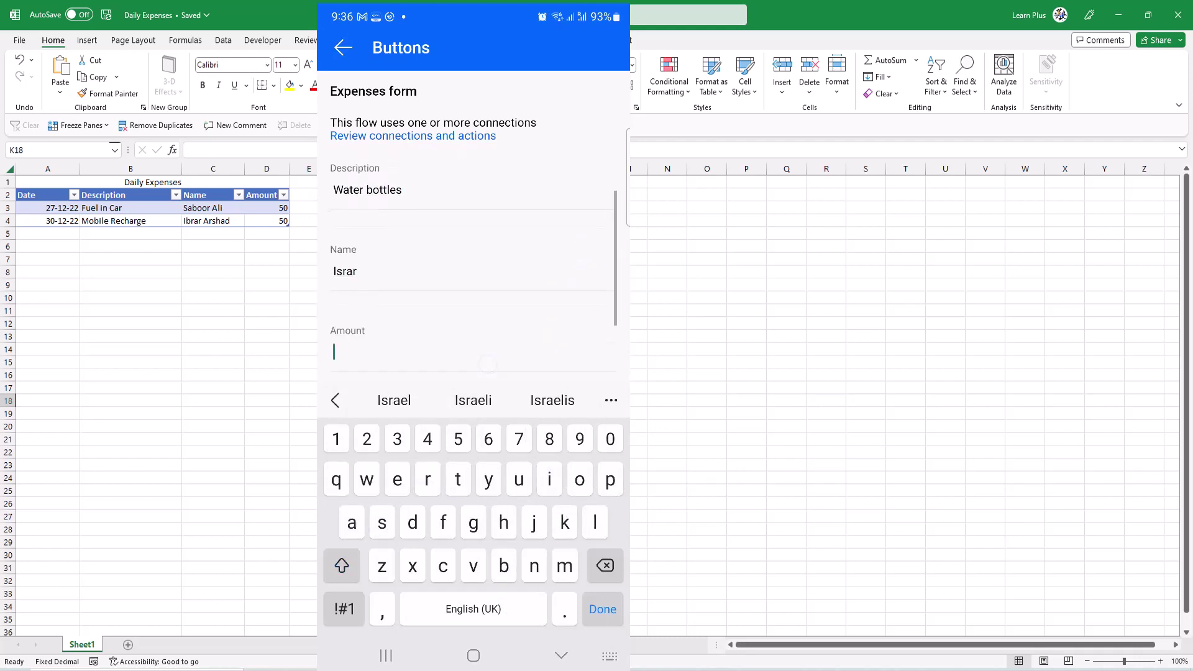
left_click_drag(571, 286, 571, 233)
left_click(466, 351)
type("120")
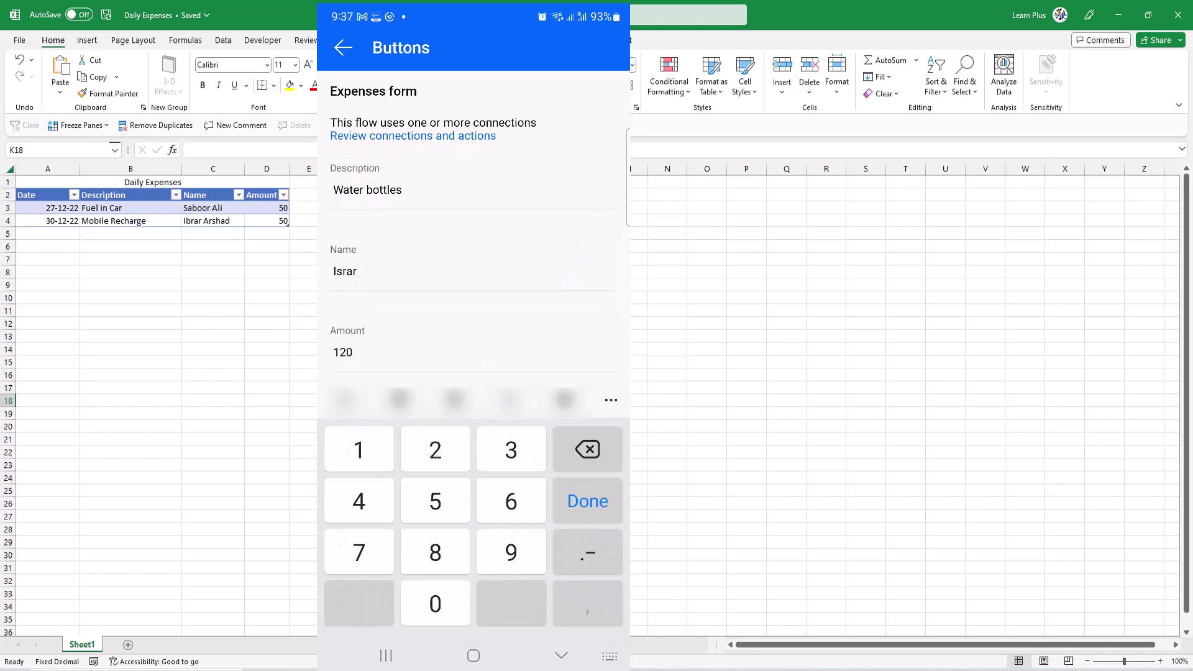
left_click(588, 500)
left_click(543, 504)
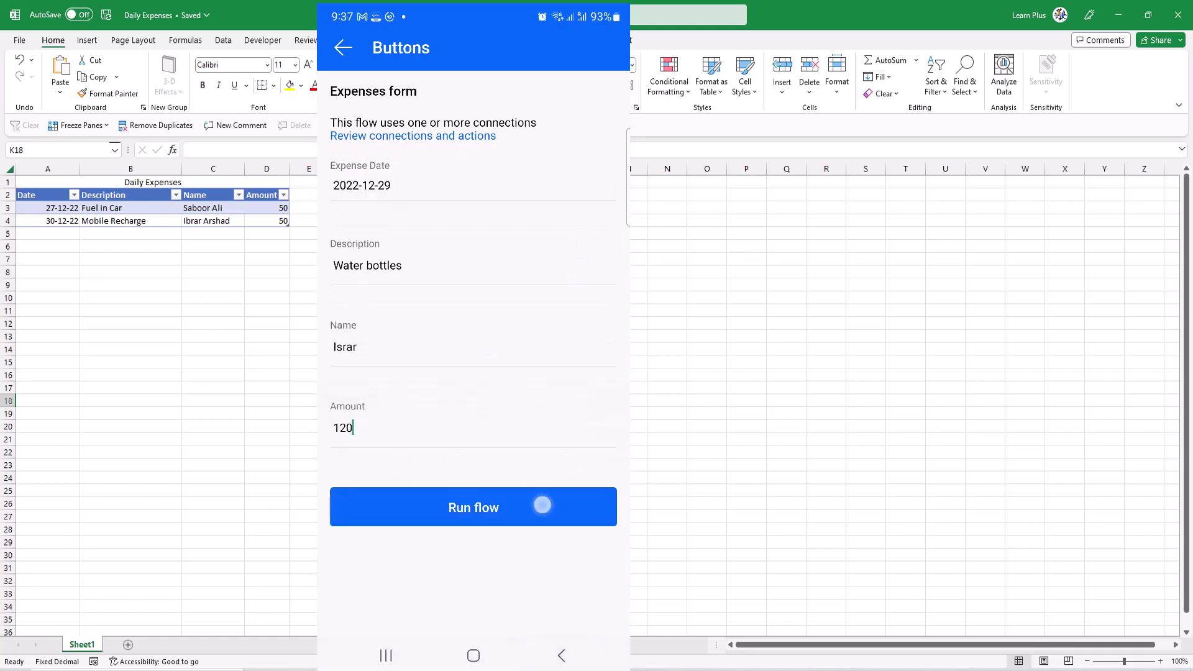
left_click(110, 279)
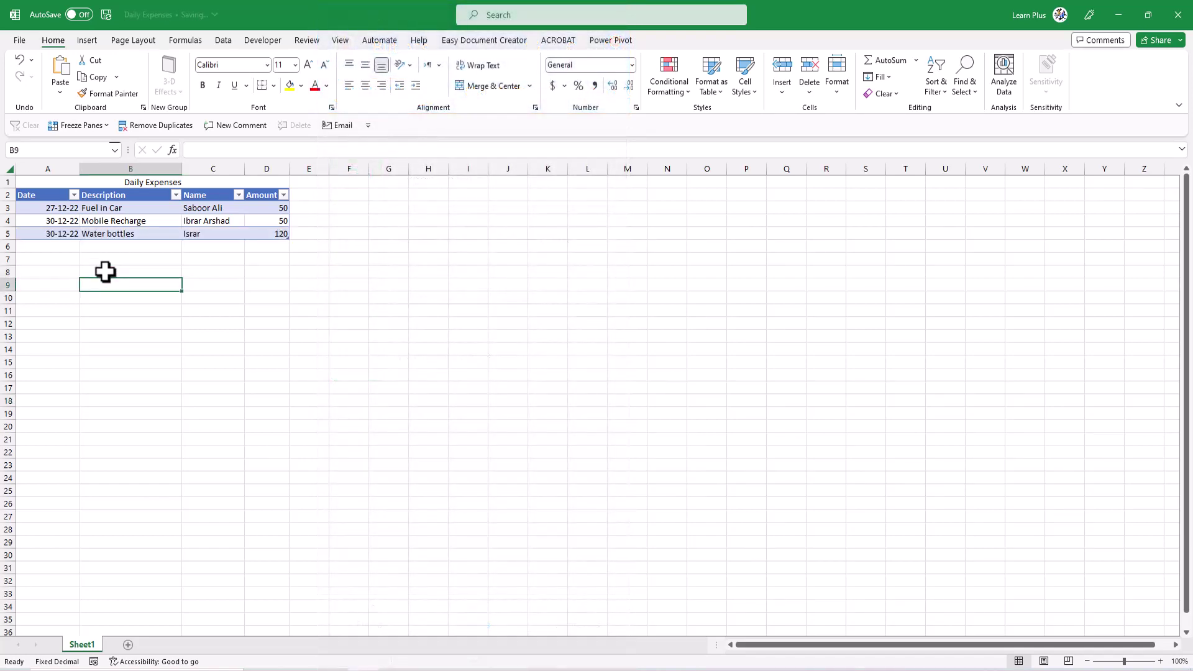
Step: Check Excel for the new Water bottles row for Israr (120) below Mobile Recharge
left_click(103, 264)
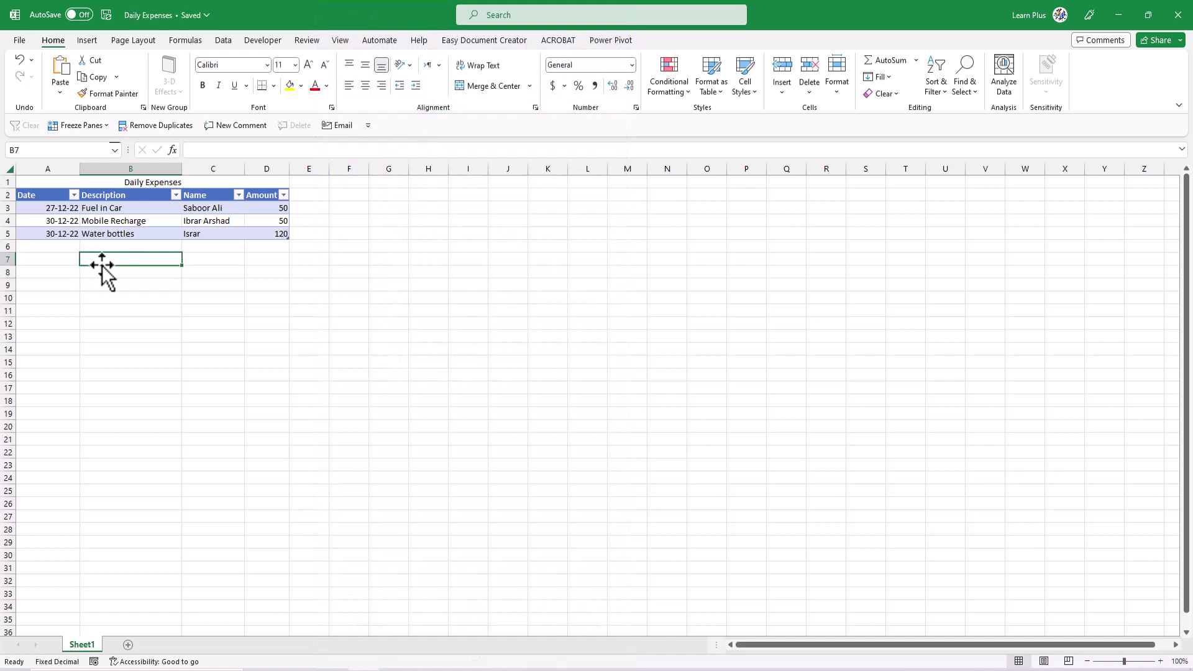
left_click(141, 219)
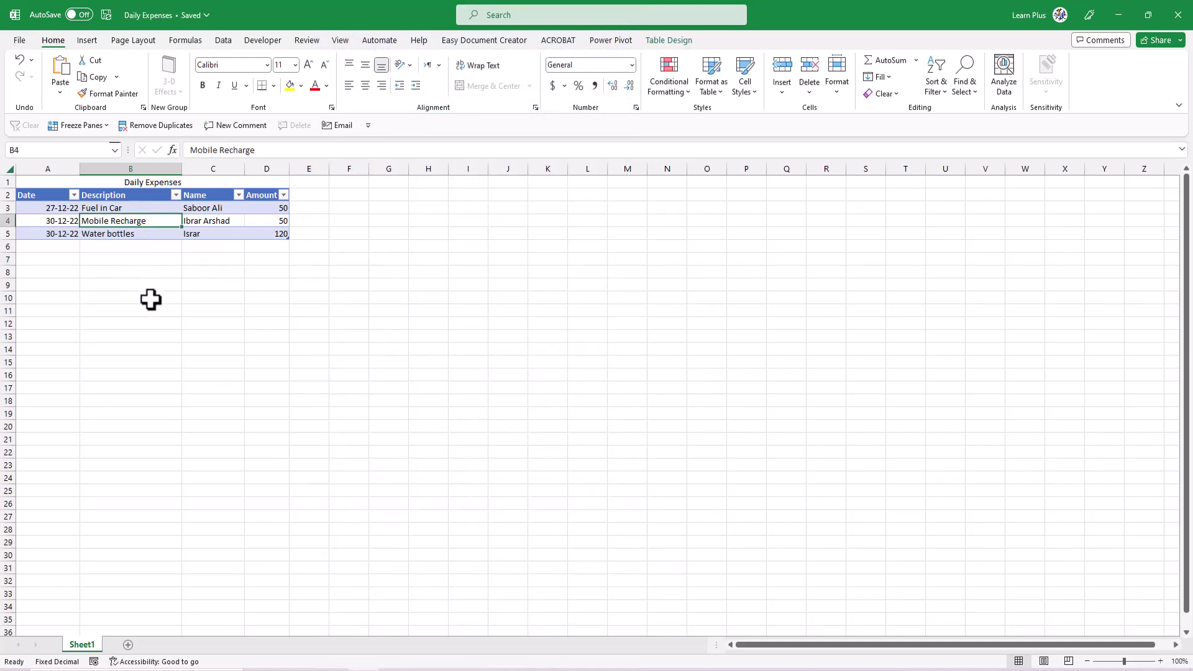